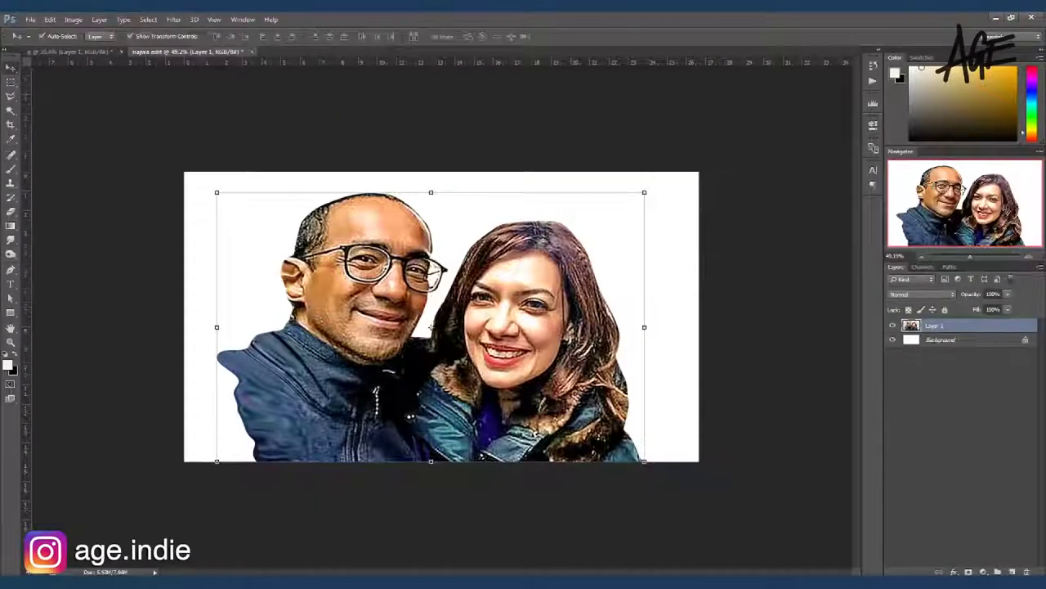
# Step: Zoom in on the couple's faces in the layered najwa edit.psd portrait
pyautogui.scroll(5, 581, 356)
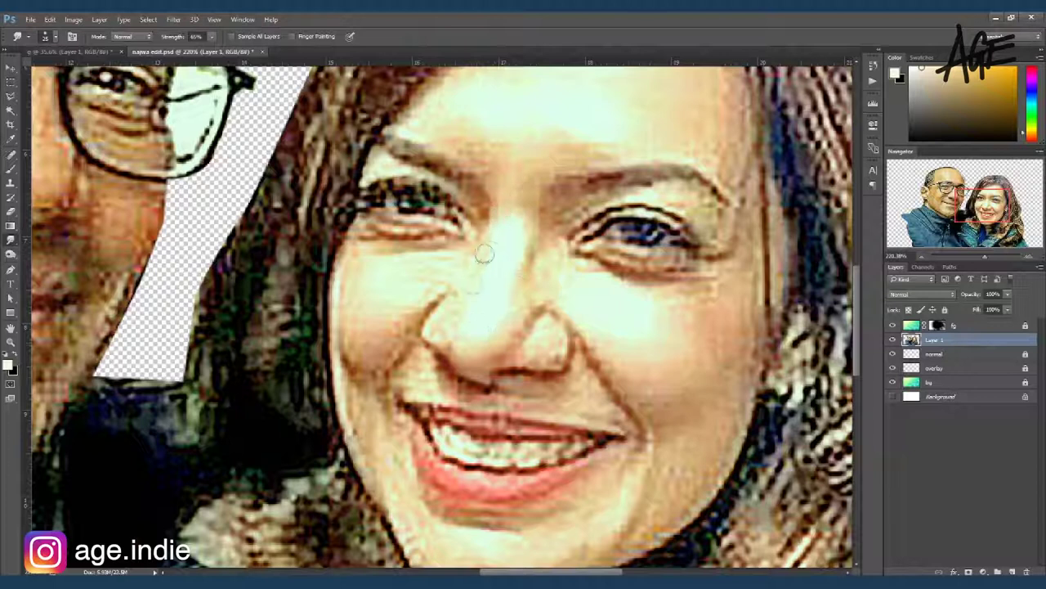
# Step: Smudge the woman's nose tip, both cheeks, under-eye shading, chin and jaw smooth at 65% strength
pyautogui.moveTo(523, 322); pyautogui.dragTo(528, 314)
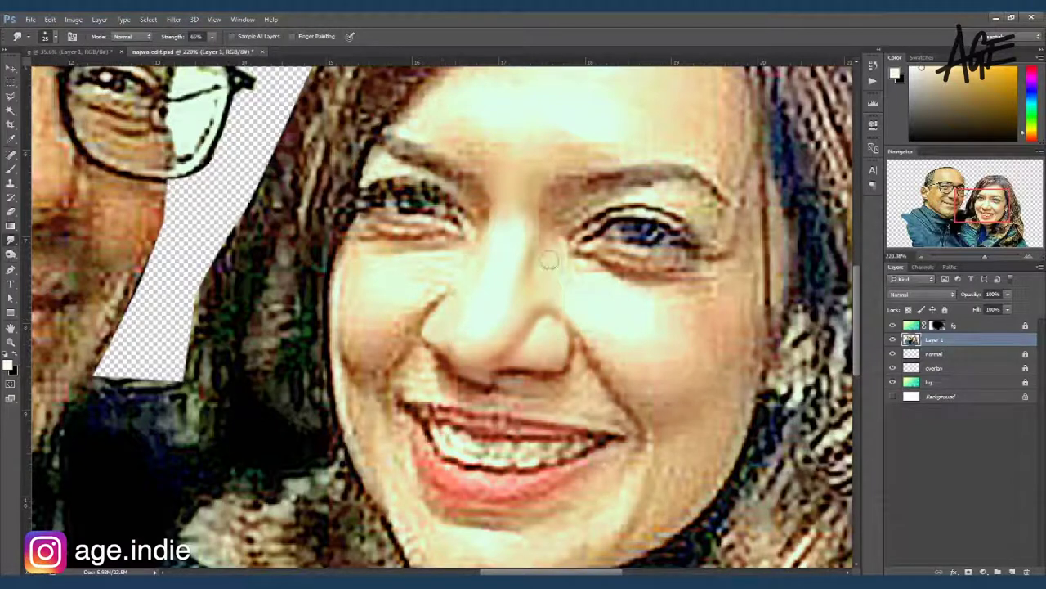
pyautogui.press(']')
pyautogui.press(']')
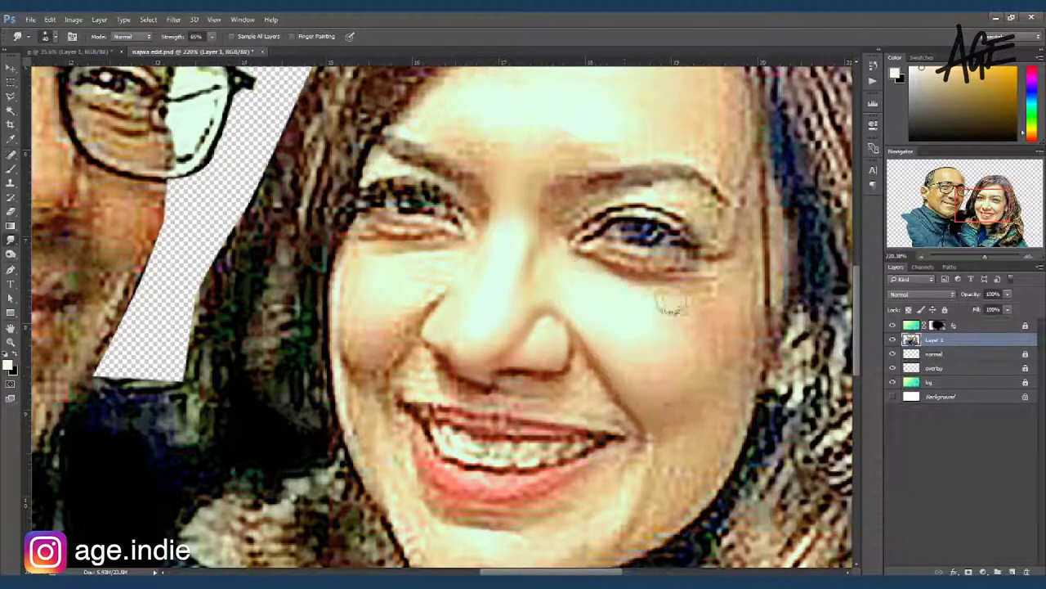
pyautogui.moveTo(708, 296); pyautogui.dragTo(725, 270)
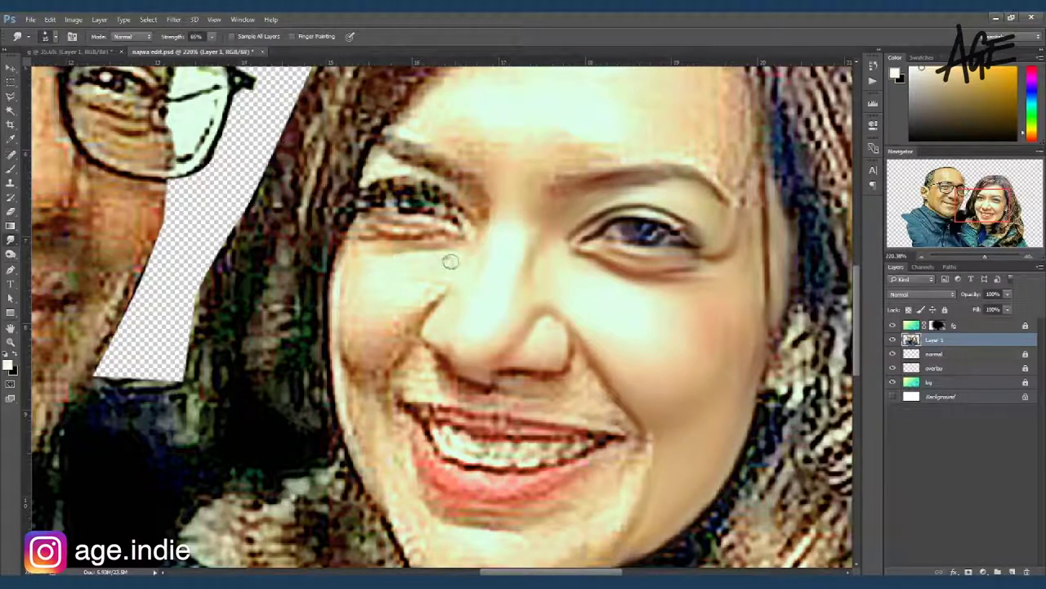
pyautogui.moveTo(364, 252); pyautogui.dragTo(341, 295)
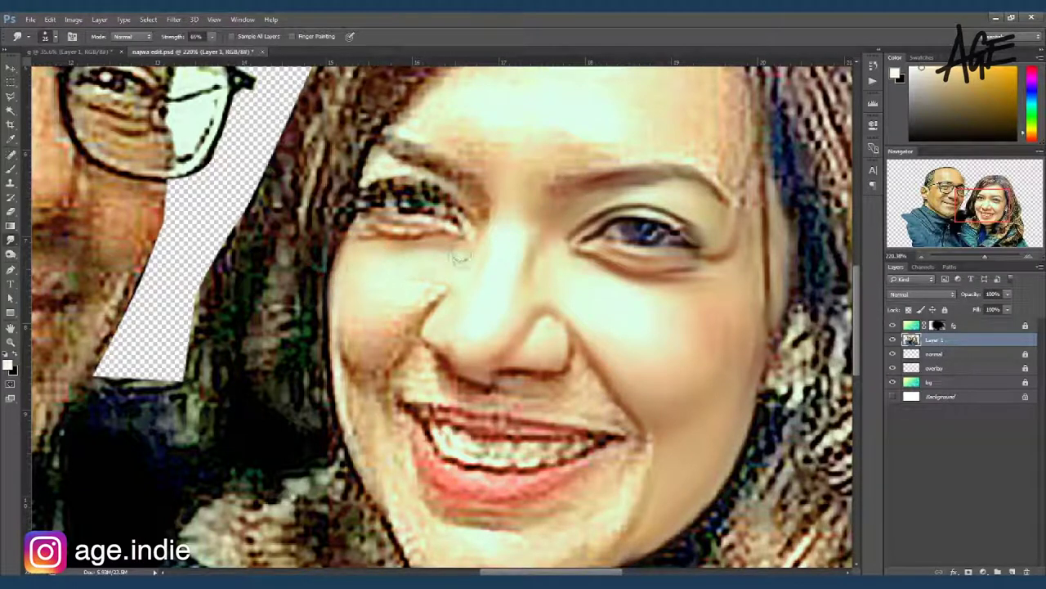
pyautogui.moveTo(389, 318); pyautogui.dragTo(355, 403)
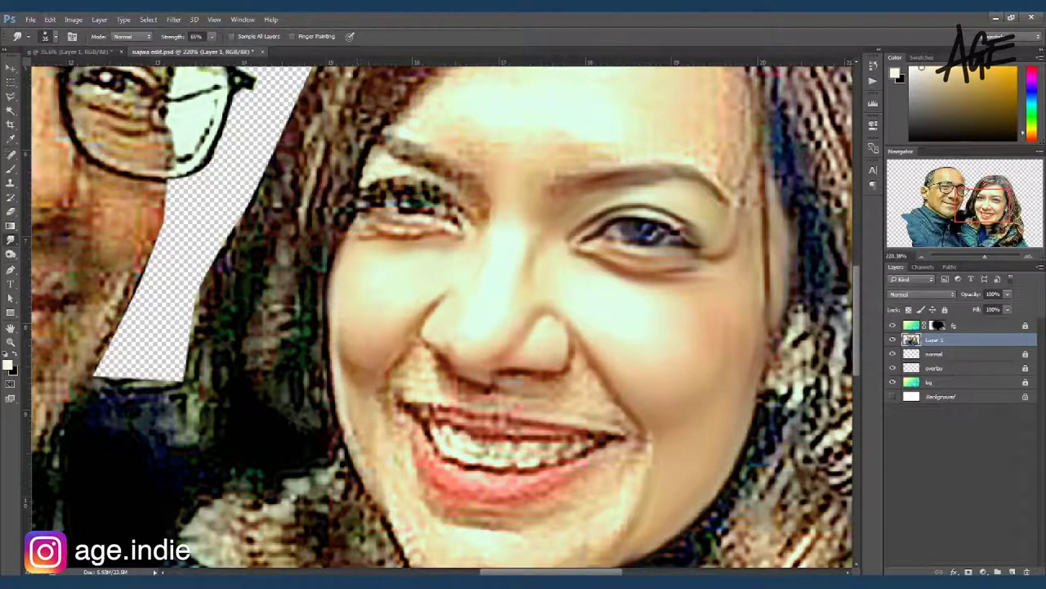
pyautogui.moveTo(392, 450); pyautogui.dragTo(351, 352)
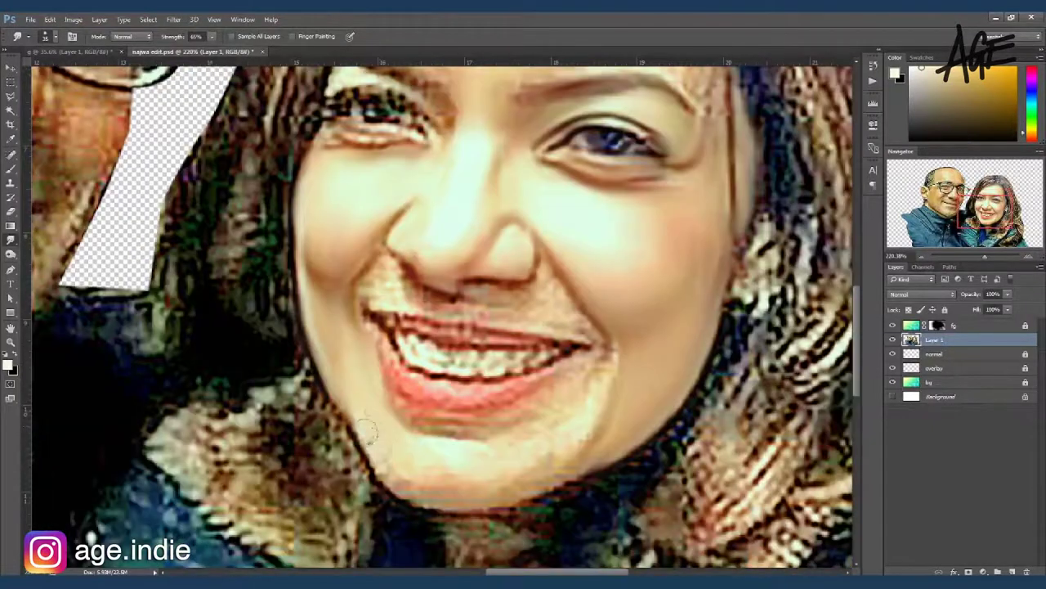
pyautogui.moveTo(401, 426); pyautogui.dragTo(557, 460)
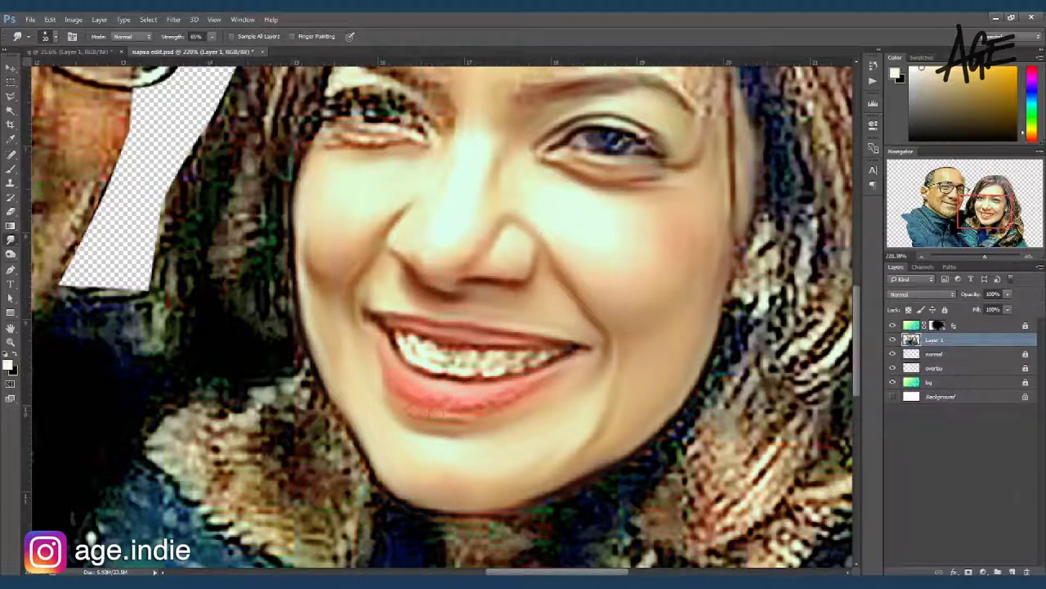
# Step: Sample a pale near-white tone from the portrait as the foreground colour
pyautogui.press('b')
pyautogui.keyDown('alt'); pyautogui.click(402, 338); pyautogui.keyUp('alt')
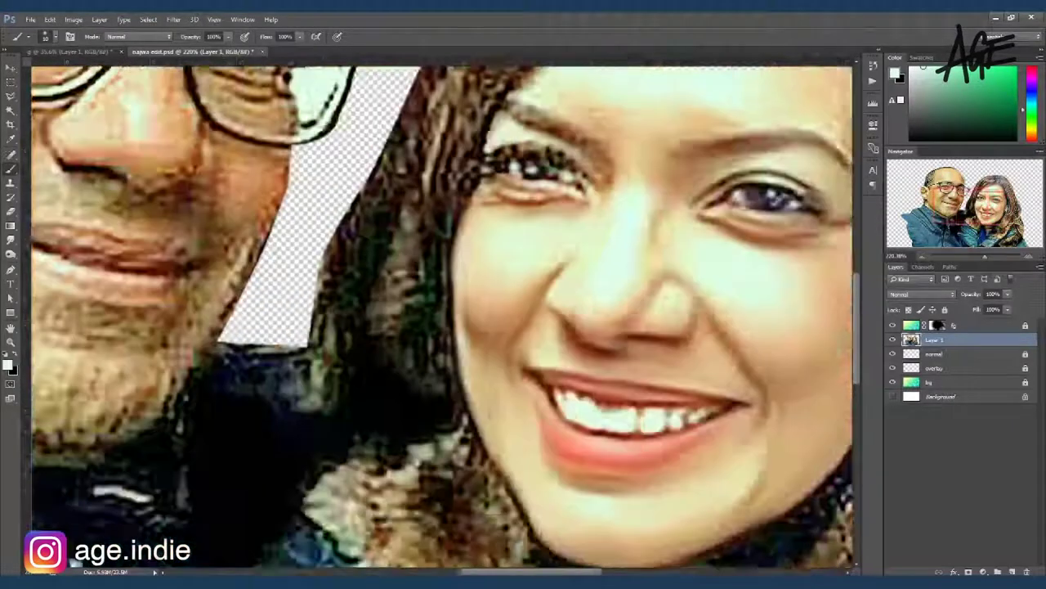
pyautogui.press('r')
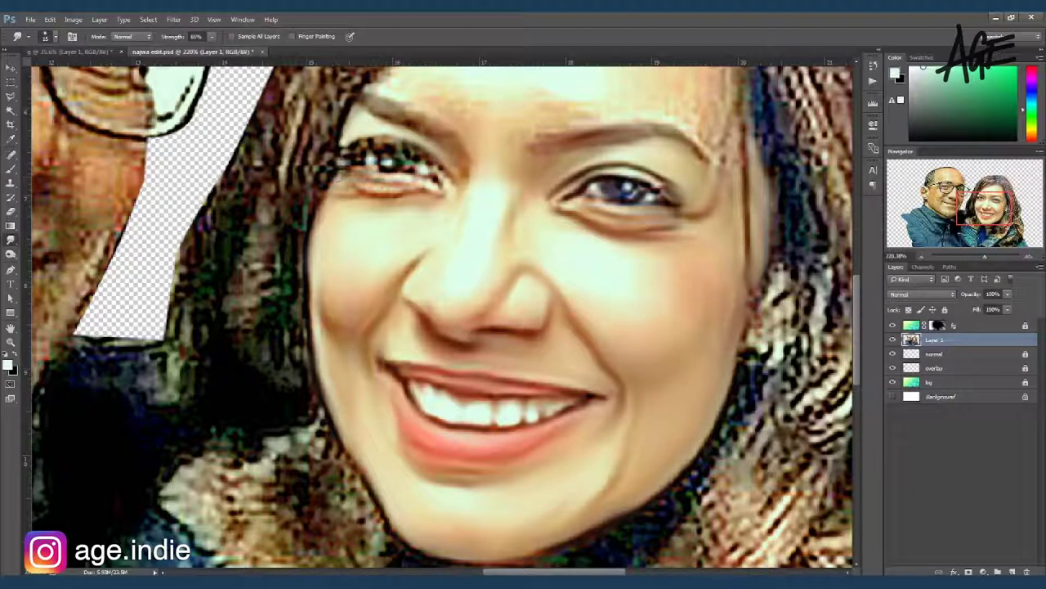
# Step: Smudge the woman's eyelashes, eyebrow arch and tail, and the hair edge beside her eye
pyautogui.moveTo(346, 156); pyautogui.dragTo(414, 169)
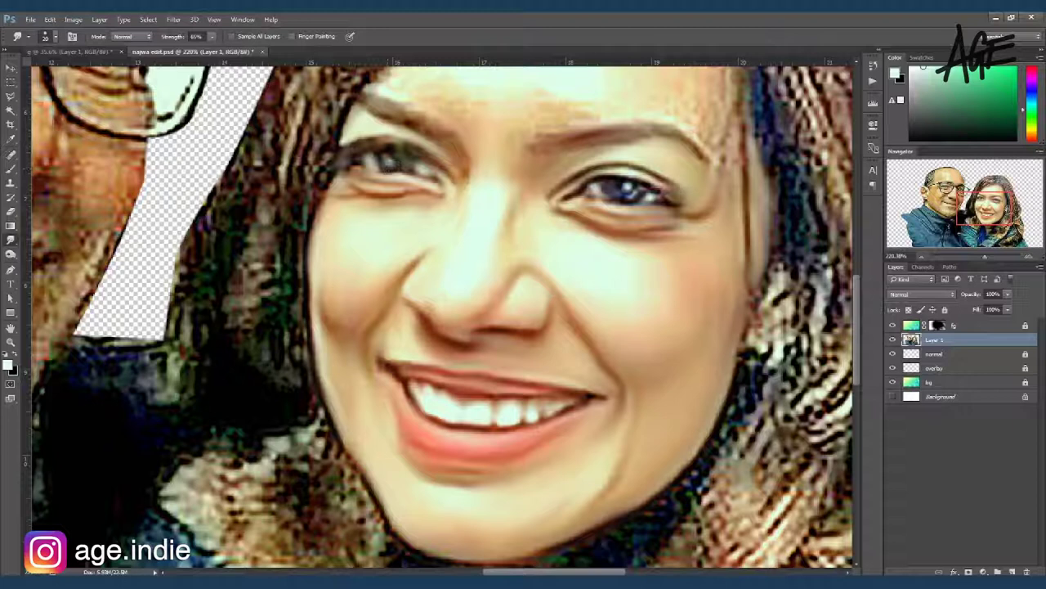
pyautogui.scroll(3, 686, 201)
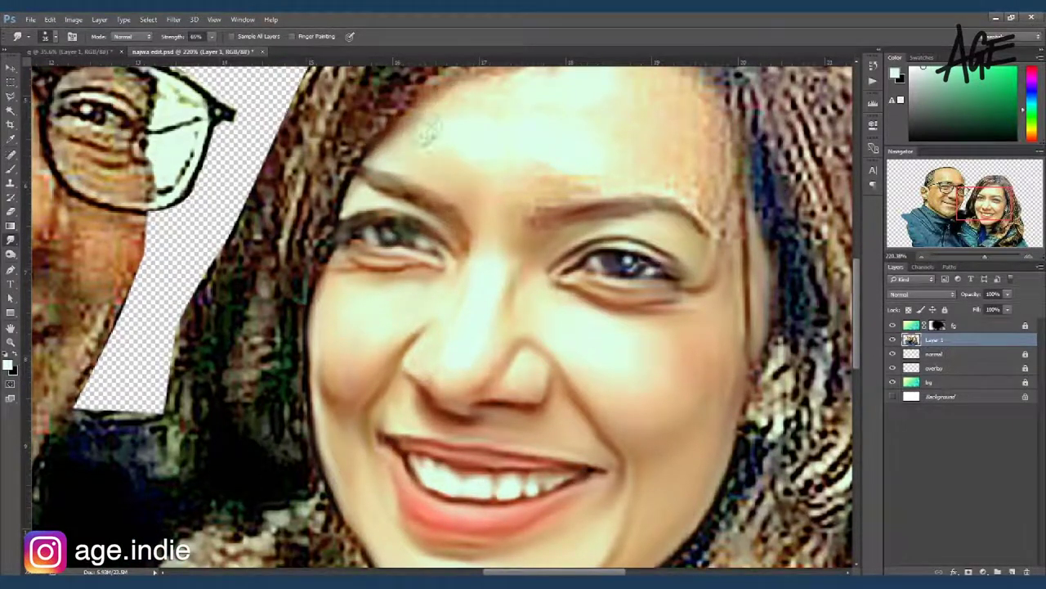
pyautogui.moveTo(497, 204)
pyautogui.mouseDown()
pyautogui.moveTo(716, 233)
pyautogui.moveTo(720, 294)
pyautogui.mouseUp()
pyautogui.moveTo(740, 205)
pyautogui.mouseDown()
pyautogui.moveTo(753, 278)
pyautogui.moveTo(748, 359)
pyautogui.mouseUp()
pyautogui.moveTo(735, 171); pyautogui.dragTo(742, 204)
# Step: With a larger brush, smooth the blotchy forehead and blend the hairline into it
pyautogui.press(']')
pyautogui.scroll(2, 589, 152)
pyautogui.scroll(1, 588, 152)
pyautogui.moveTo(464, 168); pyautogui.dragTo(649, 191)
pyautogui.moveTo(712, 221); pyautogui.dragTo(616, 117)
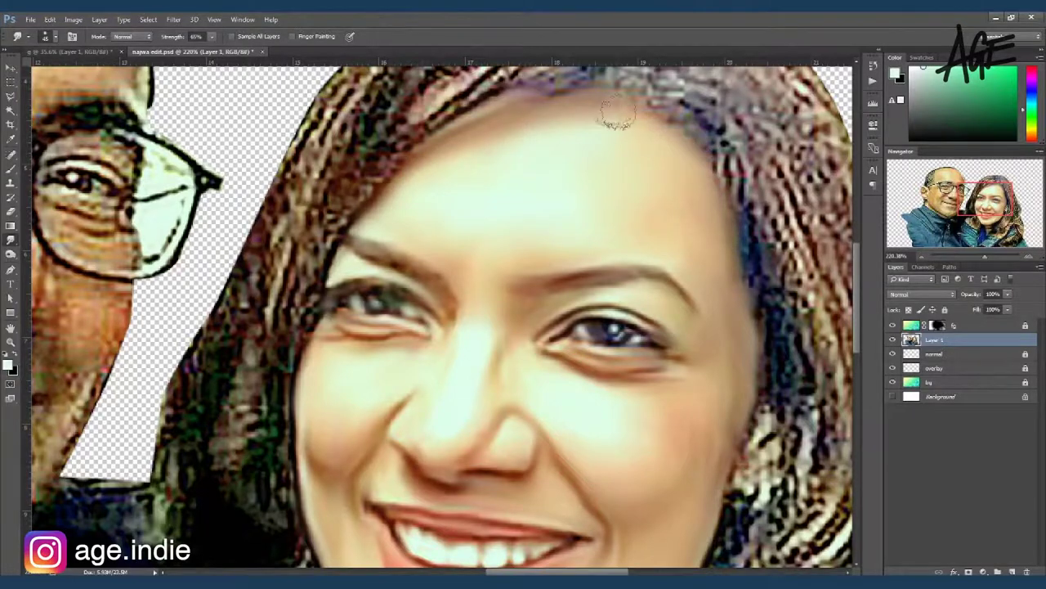
# Step: Smudge the textured chin and neck into soft skin tone
pyautogui.hotkey('ctrl', '0')
pyautogui.scroll(5, 654, 442)
pyautogui.moveTo(520, 386)
pyautogui.mouseDown()
pyautogui.moveTo(579, 384)
pyautogui.moveTo(540, 409)
pyautogui.mouseUp()
pyautogui.moveTo(572, 372); pyautogui.dragTo(629, 348)
pyautogui.moveTo(532, 466)
pyautogui.mouseDown()
pyautogui.moveTo(595, 428)
pyautogui.moveTo(711, 302)
pyautogui.moveTo(626, 367)
pyautogui.moveTo(556, 483)
pyautogui.moveTo(646, 396)
pyautogui.moveTo(621, 466)
pyautogui.moveTo(572, 491)
pyautogui.moveTo(650, 515)
pyautogui.moveTo(703, 490)
pyautogui.moveTo(769, 433)
pyautogui.moveTo(687, 442)
pyautogui.moveTo(797, 389)
pyautogui.moveTo(678, 401)
pyautogui.moveTo(694, 302)
pyautogui.moveTo(768, 359)
pyautogui.moveTo(761, 261)
pyautogui.mouseUp()
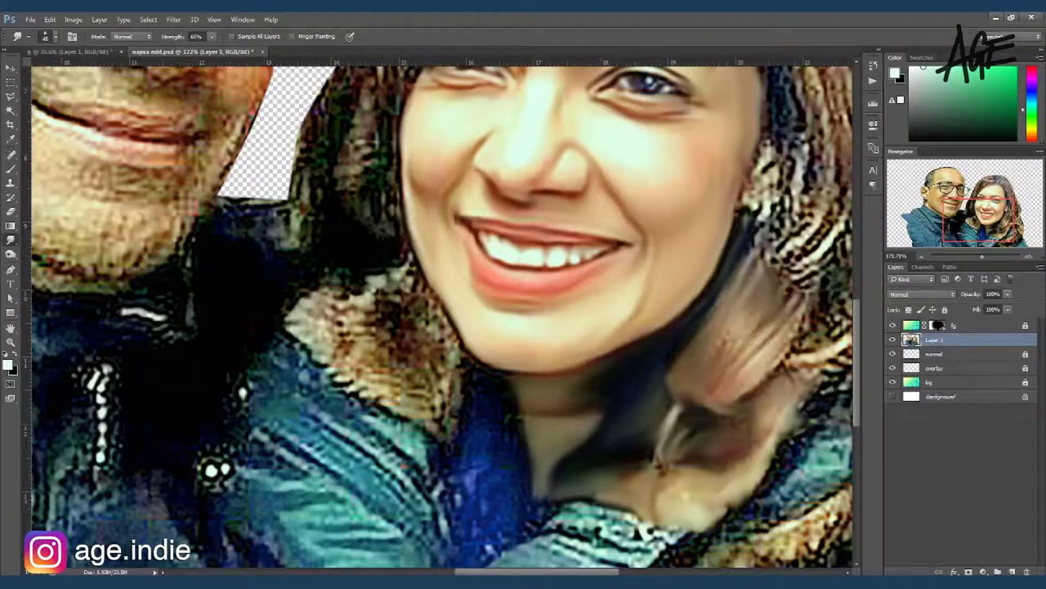
# Step: Smudge the teal jacket collar, speckled fur and dark patch between the couple smooth
pyautogui.scroll(-2, 556, 357)
pyautogui.scroll(-2, 556, 357)
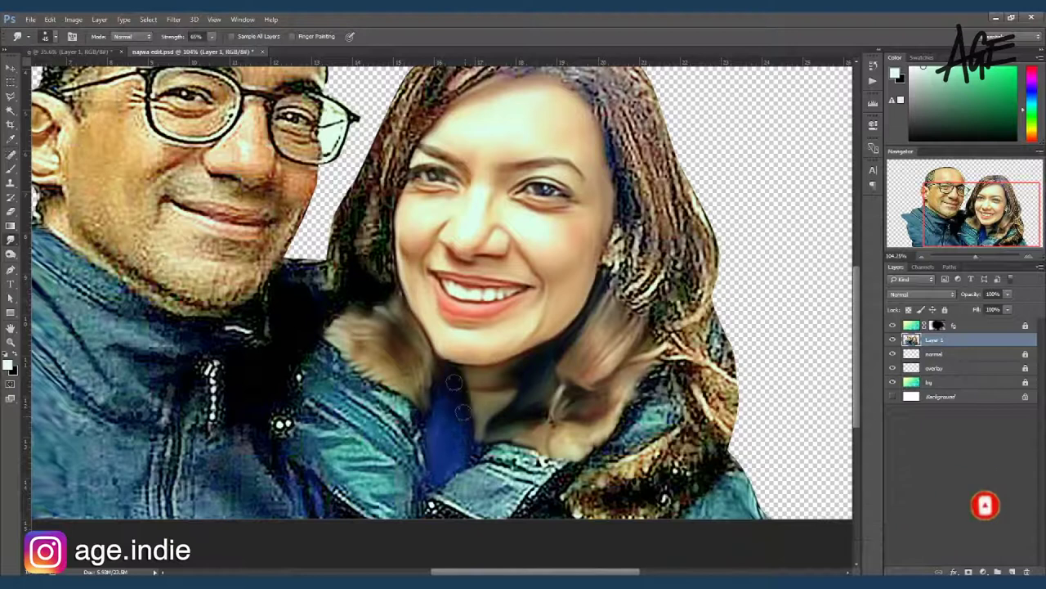
pyautogui.moveTo(491, 457)
pyautogui.mouseDown()
pyautogui.moveTo(568, 468)
pyautogui.moveTo(458, 503)
pyautogui.mouseUp()
pyautogui.moveTo(523, 484)
pyautogui.mouseDown()
pyautogui.moveTo(447, 506)
pyautogui.moveTo(523, 491)
pyautogui.moveTo(621, 441)
pyautogui.moveTo(664, 377)
pyautogui.moveTo(666, 425)
pyautogui.moveTo(709, 384)
pyautogui.moveTo(694, 449)
pyautogui.moveTo(664, 478)
pyautogui.mouseUp()
pyautogui.moveTo(666, 434)
pyautogui.mouseDown()
pyautogui.moveTo(572, 511)
pyautogui.moveTo(621, 499)
pyautogui.moveTo(686, 458)
pyautogui.moveTo(727, 459)
pyautogui.moveTo(703, 511)
pyautogui.moveTo(760, 511)
pyautogui.mouseUp()
pyautogui.moveTo(329, 358); pyautogui.dragTo(458, 344)
pyautogui.moveTo(551, 423)
pyautogui.mouseDown()
pyautogui.moveTo(474, 376)
pyautogui.moveTo(503, 413)
pyautogui.moveTo(532, 490)
pyautogui.moveTo(466, 487)
pyautogui.moveTo(519, 489)
pyautogui.moveTo(490, 458)
pyautogui.moveTo(482, 425)
pyautogui.mouseUp()
pyautogui.moveTo(409, 407)
pyautogui.mouseDown()
pyautogui.moveTo(462, 388)
pyautogui.moveTo(400, 402)
pyautogui.mouseUp()
# Step: Smooth the man's nose, jaw edge, right-eye wrinkles and right eyebrow
pyautogui.hotkey('ctrl', '0')
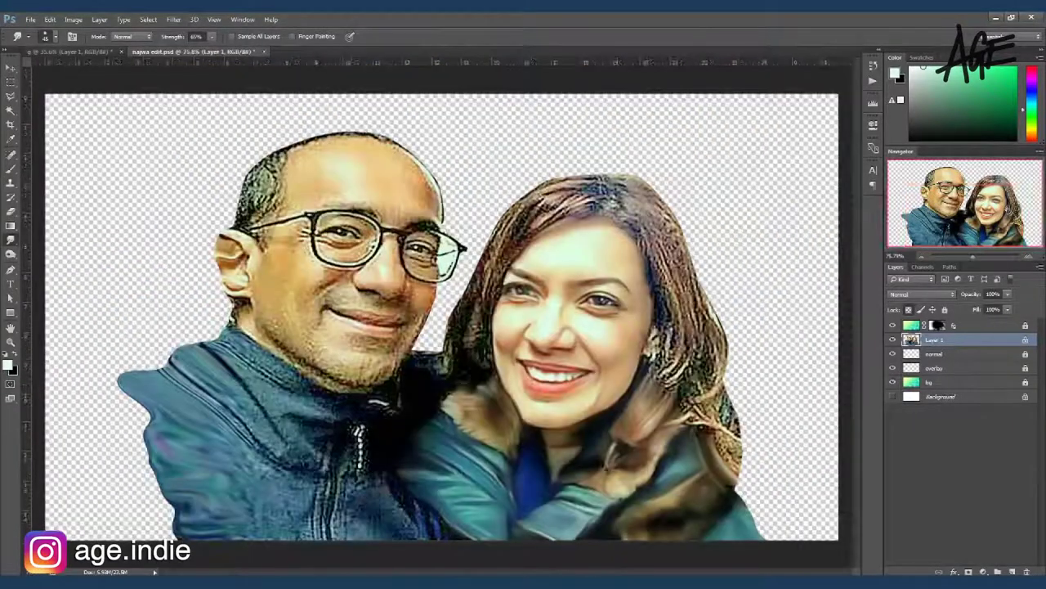
pyautogui.scroll(5, 311, 270)
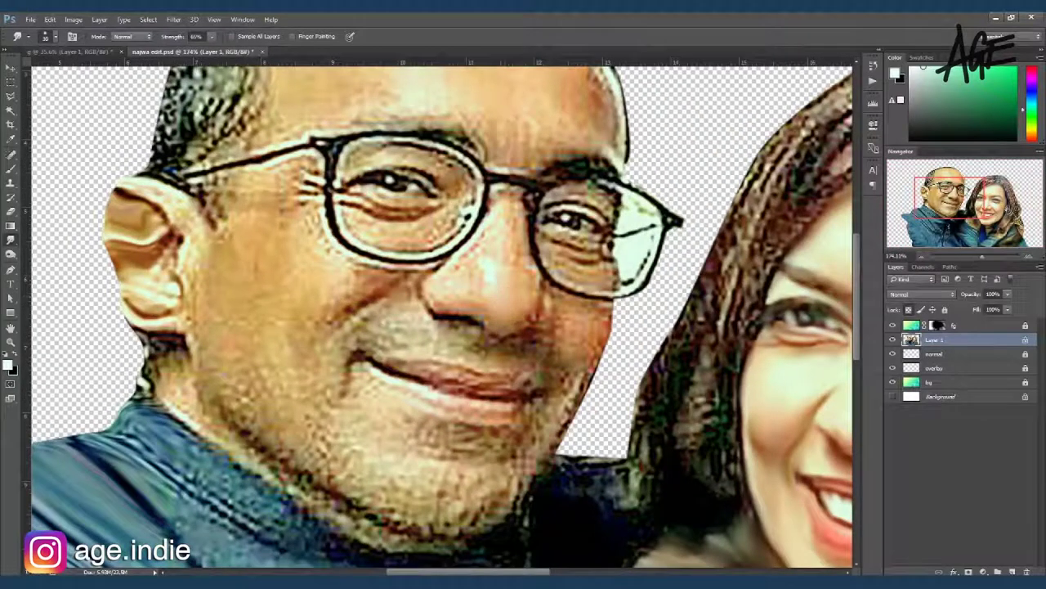
pyautogui.moveTo(500, 205)
pyautogui.mouseDown()
pyautogui.moveTo(438, 278)
pyautogui.moveTo(481, 260)
pyautogui.mouseUp()
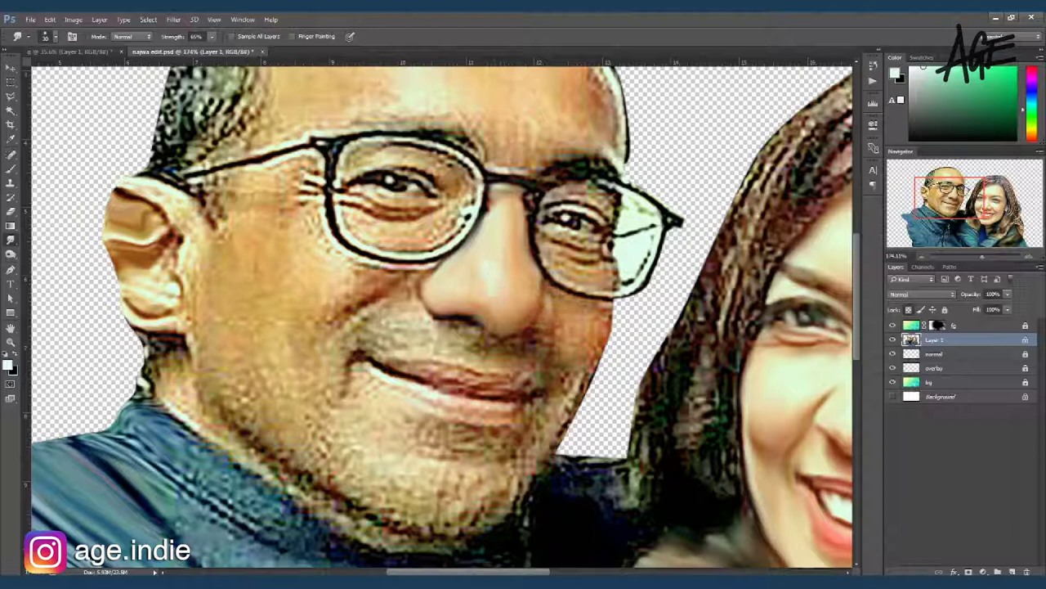
pyautogui.moveTo(579, 377); pyautogui.dragTo(532, 489)
pyautogui.moveTo(532, 202)
pyautogui.mouseDown()
pyautogui.moveTo(541, 255)
pyautogui.moveTo(637, 292)
pyautogui.moveTo(658, 219)
pyautogui.moveTo(609, 189)
pyautogui.moveTo(582, 203)
pyautogui.mouseUp()
pyautogui.moveTo(573, 245)
pyautogui.mouseDown()
pyautogui.moveTo(618, 219)
pyautogui.moveTo(603, 245)
pyautogui.mouseUp()
pyautogui.moveTo(613, 190); pyautogui.dragTo(543, 172)
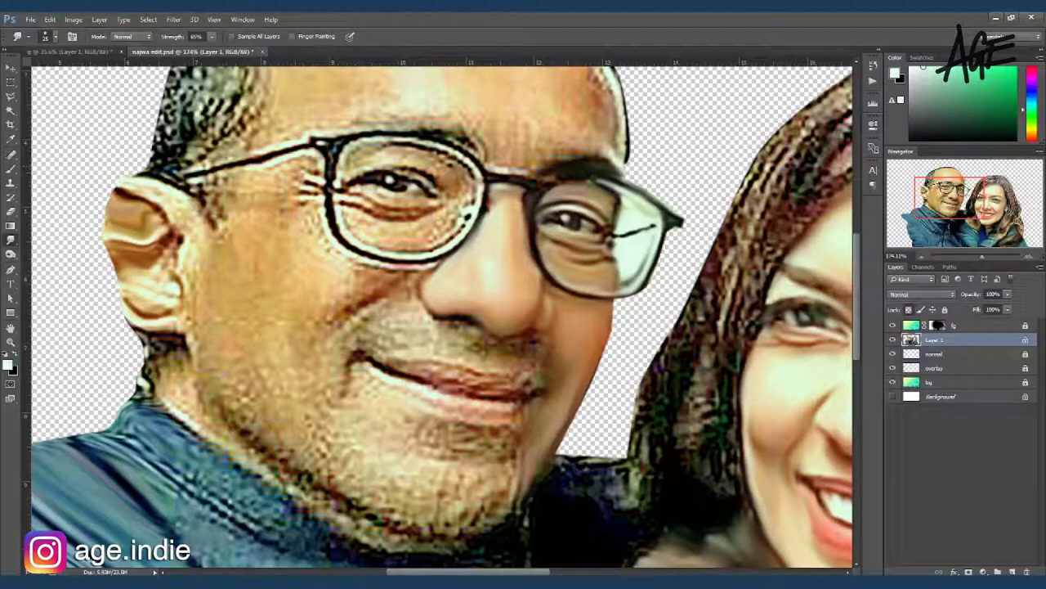
# Step: Smooth the man's left lens rim, under-eye wrinkles, temple and left cheek
pyautogui.moveTo(347, 229)
pyautogui.mouseDown()
pyautogui.moveTo(343, 168)
pyautogui.moveTo(360, 253)
pyautogui.moveTo(470, 225)
pyautogui.moveTo(426, 141)
pyautogui.moveTo(449, 237)
pyautogui.mouseUp()
pyautogui.moveTo(365, 228)
pyautogui.mouseDown()
pyautogui.moveTo(445, 204)
pyautogui.moveTo(339, 200)
pyautogui.moveTo(406, 201)
pyautogui.moveTo(331, 175)
pyautogui.moveTo(408, 159)
pyautogui.mouseUp()
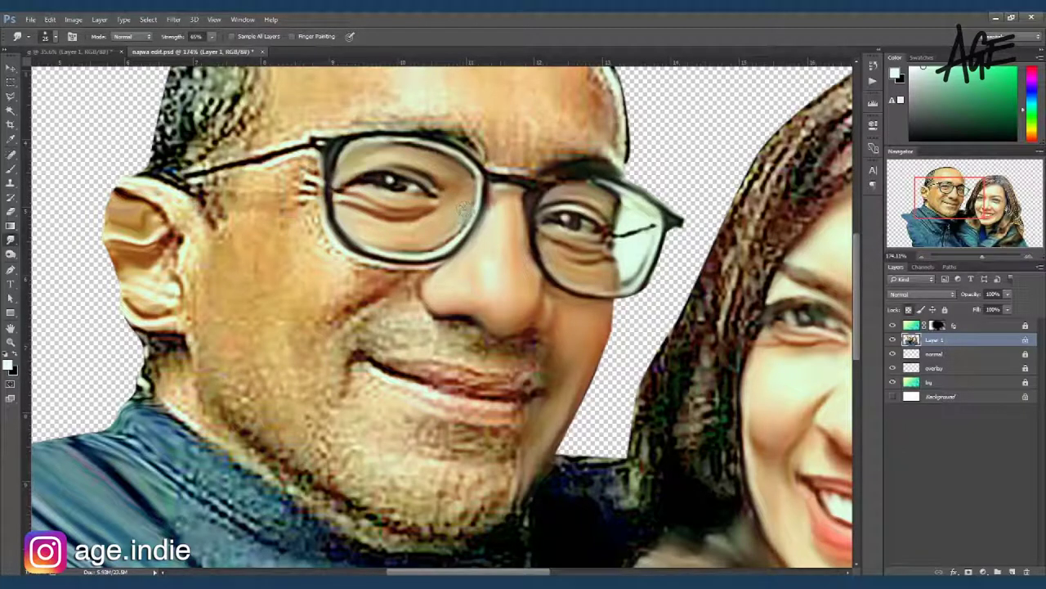
pyautogui.moveTo(306, 172)
pyautogui.mouseDown()
pyautogui.moveTo(204, 180)
pyautogui.moveTo(233, 213)
pyautogui.moveTo(310, 209)
pyautogui.moveTo(360, 287)
pyautogui.mouseUp()
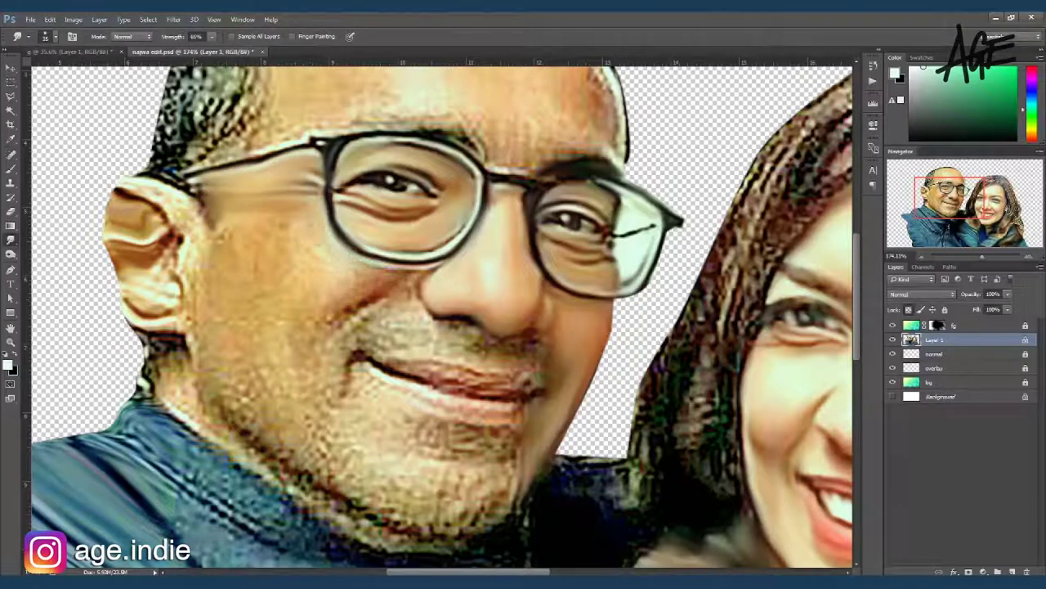
pyautogui.moveTo(335, 245)
pyautogui.mouseDown()
pyautogui.moveTo(274, 233)
pyautogui.moveTo(295, 331)
pyautogui.mouseUp()
pyautogui.moveTo(376, 311)
pyautogui.mouseDown()
pyautogui.moveTo(310, 384)
pyautogui.moveTo(252, 350)
pyautogui.mouseUp()
# Step: With a smaller brush, blur the man's ear folds and the cheek beside it
pyautogui.press('[')
pyautogui.press('[')
pyautogui.moveTo(233, 274)
pyautogui.mouseDown()
pyautogui.moveTo(196, 223)
pyautogui.moveTo(115, 180)
pyautogui.moveTo(102, 245)
pyautogui.mouseUp()
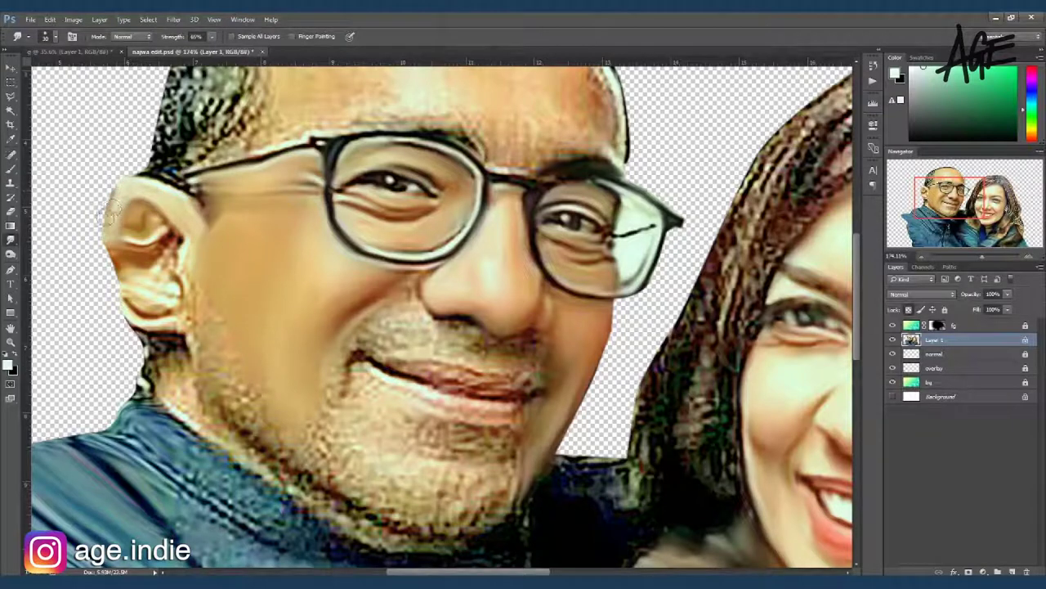
pyautogui.moveTo(107, 204); pyautogui.dragTo(122, 311)
pyautogui.moveTo(135, 237)
pyautogui.mouseDown()
pyautogui.moveTo(147, 274)
pyautogui.moveTo(176, 232)
pyautogui.moveTo(159, 311)
pyautogui.moveTo(167, 290)
pyautogui.mouseUp()
pyautogui.moveTo(192, 250); pyautogui.dragTo(186, 273)
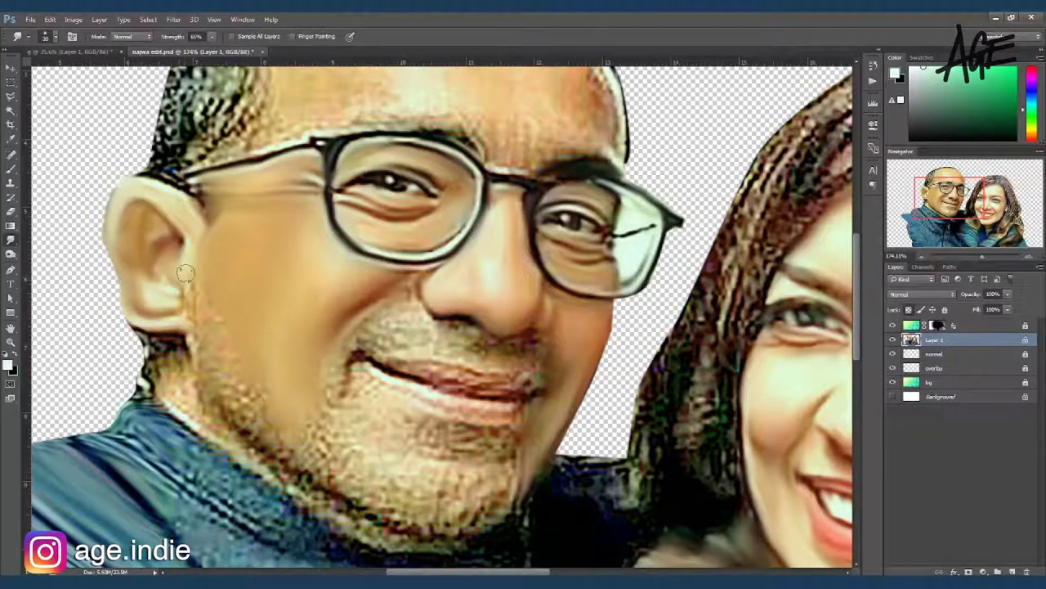
# Step: Smooth the stubble along the man's jaw and chin, enlarging the brush to 45
pyautogui.moveTo(204, 332)
pyautogui.mouseDown()
pyautogui.moveTo(253, 401)
pyautogui.moveTo(304, 424)
pyautogui.mouseUp()
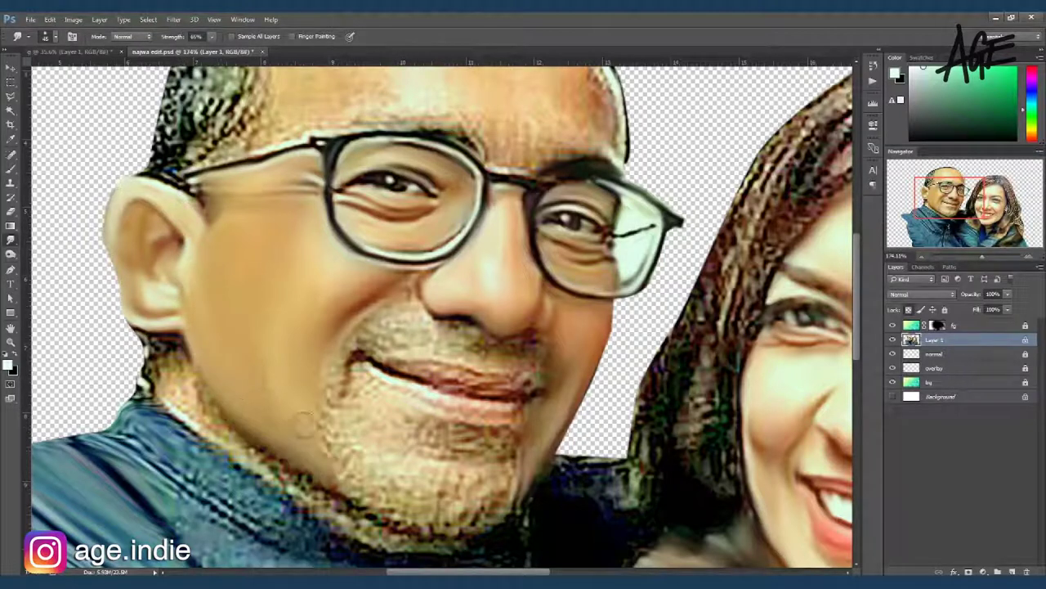
pyautogui.moveTo(336, 360)
pyautogui.mouseDown()
pyautogui.moveTo(343, 490)
pyautogui.moveTo(409, 527)
pyautogui.moveTo(490, 515)
pyautogui.moveTo(404, 487)
pyautogui.mouseUp()
pyautogui.moveTo(400, 470); pyautogui.dragTo(482, 484)
pyautogui.press(']')
pyautogui.moveTo(378, 409); pyautogui.dragTo(505, 437)
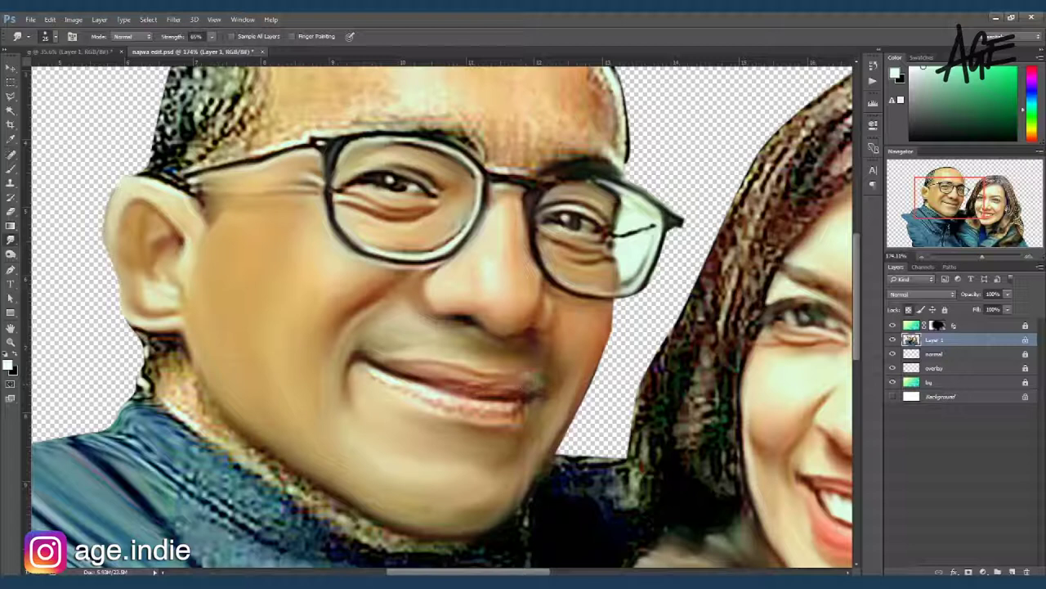
# Step: Smooth the man's textured neck, collar and upper forehead
pyautogui.moveTo(147, 343)
pyautogui.mouseDown()
pyautogui.moveTo(196, 417)
pyautogui.moveTo(319, 507)
pyautogui.mouseUp()
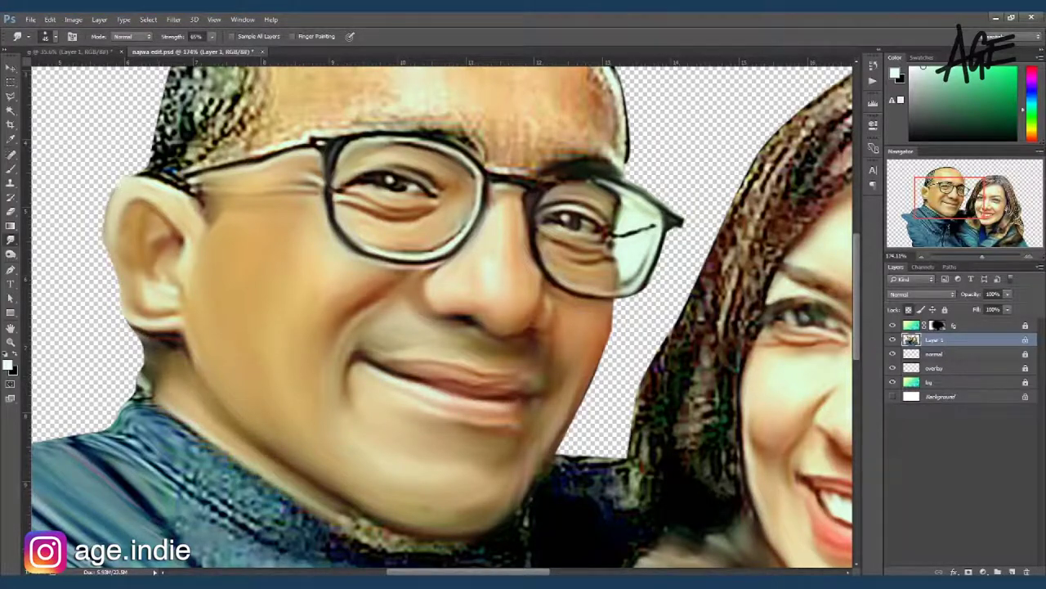
pyautogui.moveTo(413, 483); pyautogui.dragTo(347, 421)
pyautogui.moveTo(386, 489); pyautogui.dragTo(419, 565)
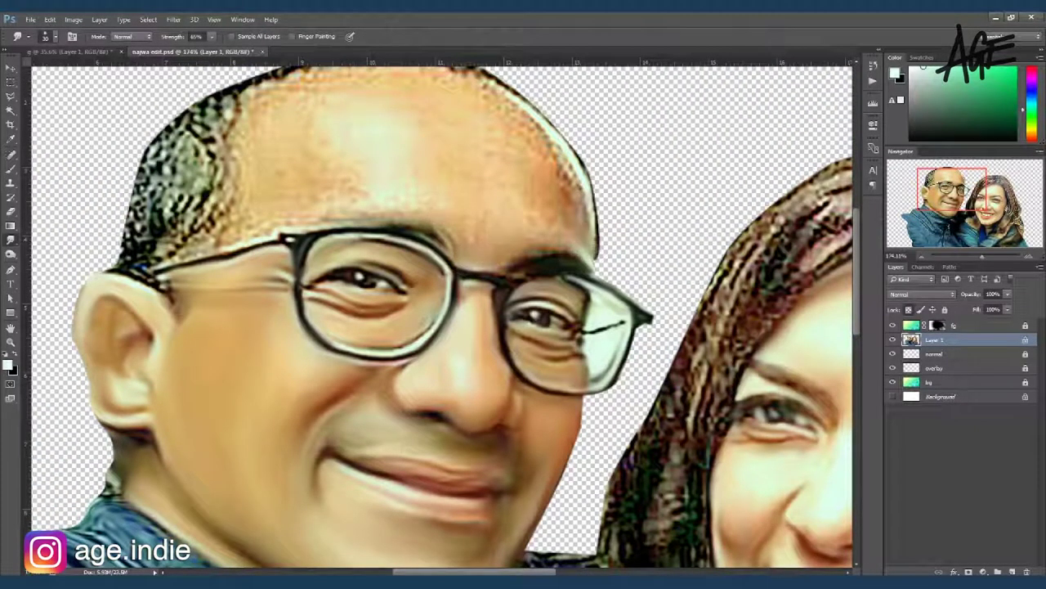
pyautogui.moveTo(564, 195)
pyautogui.mouseDown()
pyautogui.moveTo(582, 219)
pyautogui.moveTo(486, 215)
pyautogui.moveTo(444, 140)
pyautogui.moveTo(423, 137)
pyautogui.mouseUp()
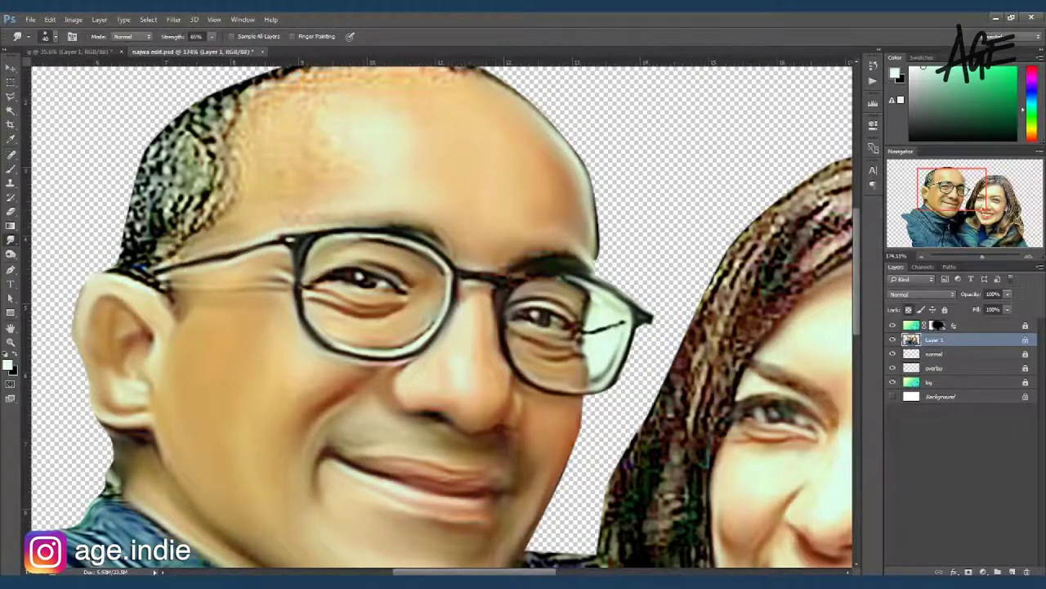
# Step: Smudge the dark shoulder area and blend the collar highlight toward the neck
pyautogui.scroll(2, 404, 178)
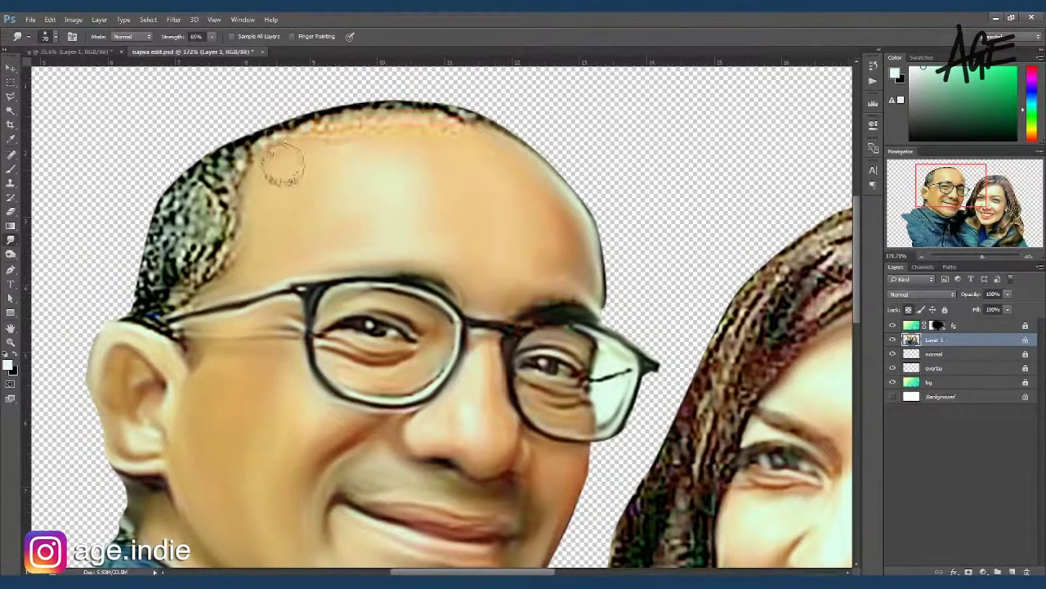
pyautogui.keyDown('alt'); pyautogui.scroll(-2, 270, 180); pyautogui.keyUp('alt')
# Step: Blend the white stripes on the lower jacket into smooth strokes
pyautogui.scroll(-3, 269, 180)
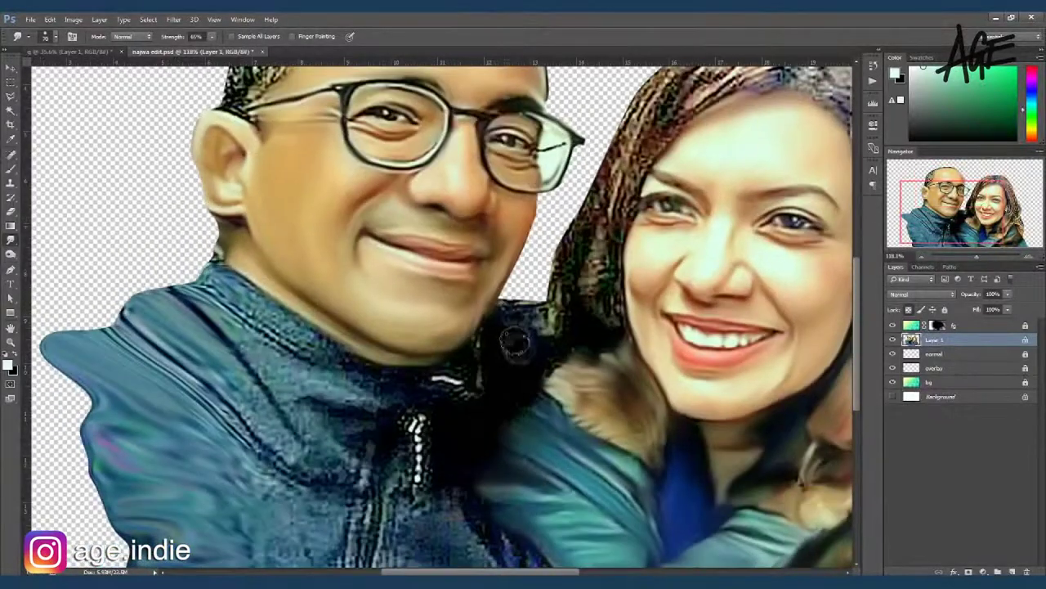
pyautogui.moveTo(535, 306); pyautogui.dragTo(565, 348)
pyautogui.moveTo(463, 398); pyautogui.dragTo(488, 326)
pyautogui.moveTo(413, 413); pyautogui.dragTo(392, 491)
pyautogui.scroll(-3, 393, 490)
pyautogui.moveTo(417, 392); pyautogui.dragTo(491, 458)
pyautogui.moveTo(413, 425); pyautogui.dragTo(416, 483)
pyautogui.moveTo(457, 392); pyautogui.dragTo(507, 457)
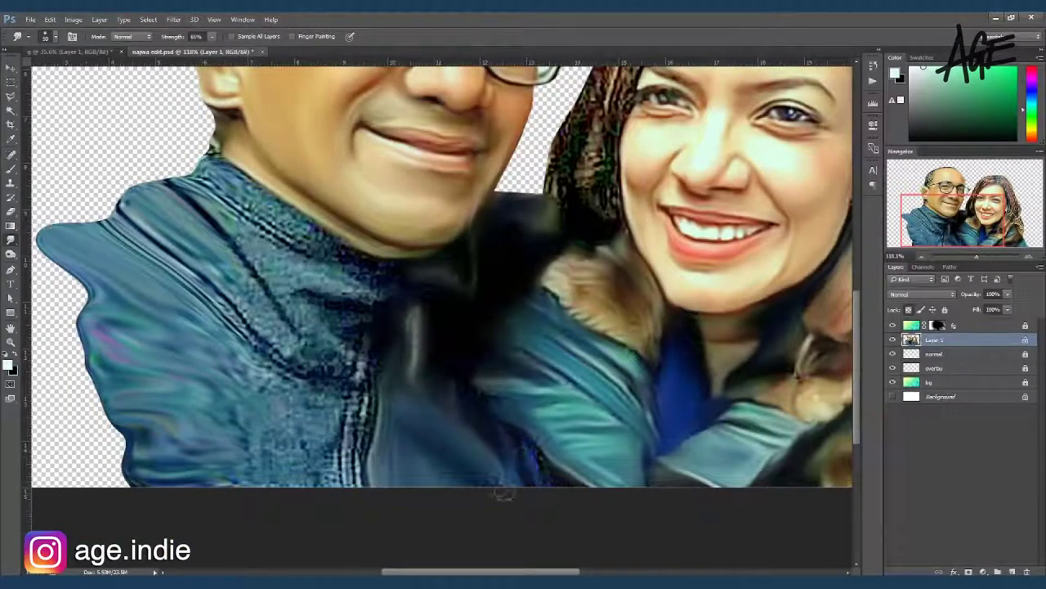
pyautogui.moveTo(364, 385)
pyautogui.mouseDown()
pyautogui.moveTo(371, 482)
pyautogui.moveTo(466, 429)
pyautogui.mouseUp()
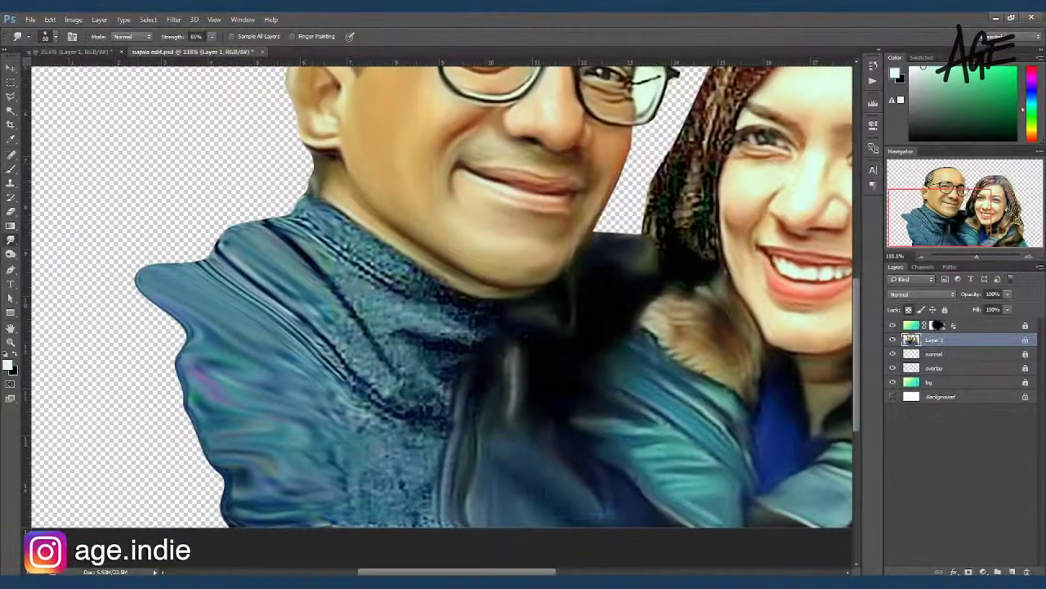
# Step: Smooth the man's grainy blue collar and jacket from chest down to the hem
pyautogui.moveTo(327, 210)
pyautogui.mouseDown()
pyautogui.moveTo(458, 323)
pyautogui.moveTo(392, 335)
pyautogui.moveTo(264, 221)
pyautogui.mouseUp()
pyautogui.moveTo(372, 323)
pyautogui.mouseDown()
pyautogui.moveTo(457, 409)
pyautogui.moveTo(368, 317)
pyautogui.mouseUp()
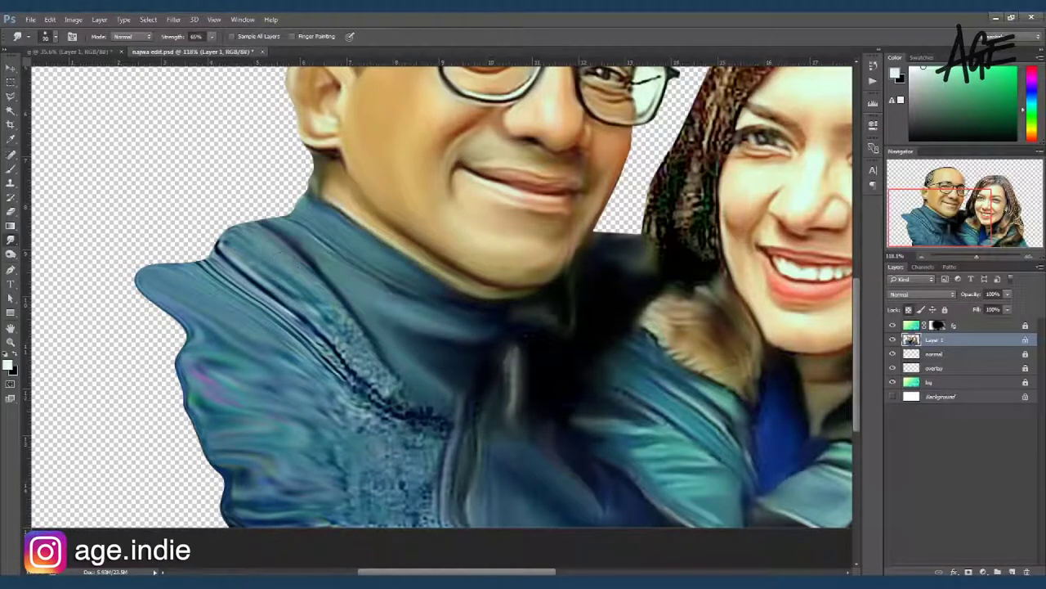
pyautogui.moveTo(269, 274); pyautogui.dragTo(359, 368)
pyautogui.moveTo(221, 245); pyautogui.dragTo(433, 417)
pyautogui.moveTo(205, 261)
pyautogui.mouseDown()
pyautogui.moveTo(393, 425)
pyautogui.moveTo(419, 462)
pyautogui.moveTo(261, 458)
pyautogui.mouseUp()
pyautogui.moveTo(229, 311)
pyautogui.mouseDown()
pyautogui.moveTo(188, 444)
pyautogui.moveTo(343, 515)
pyautogui.mouseUp()
pyautogui.hotkey('ctrl', '0')
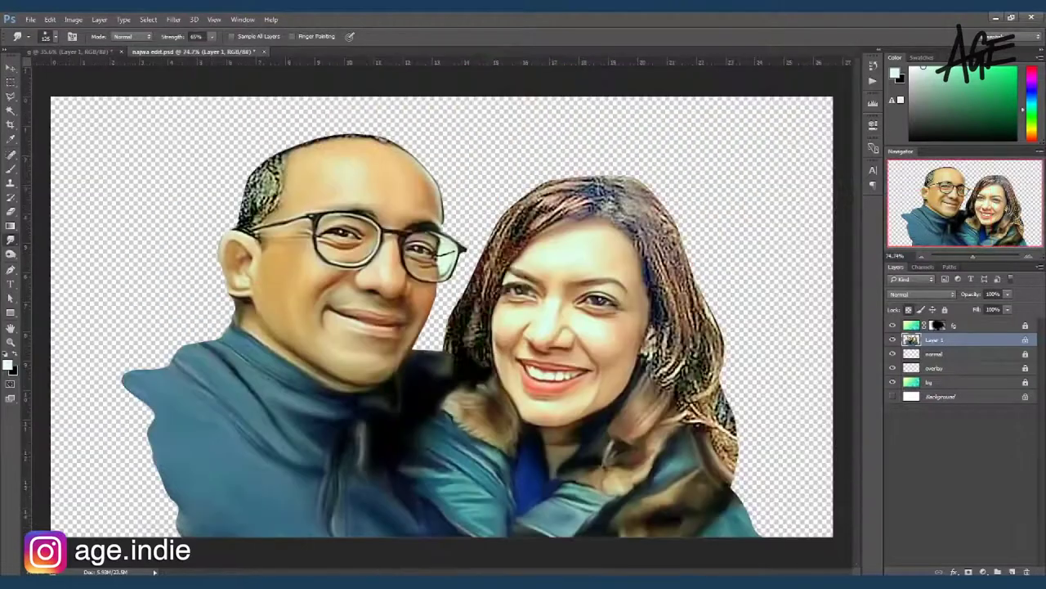
pyautogui.press('b')
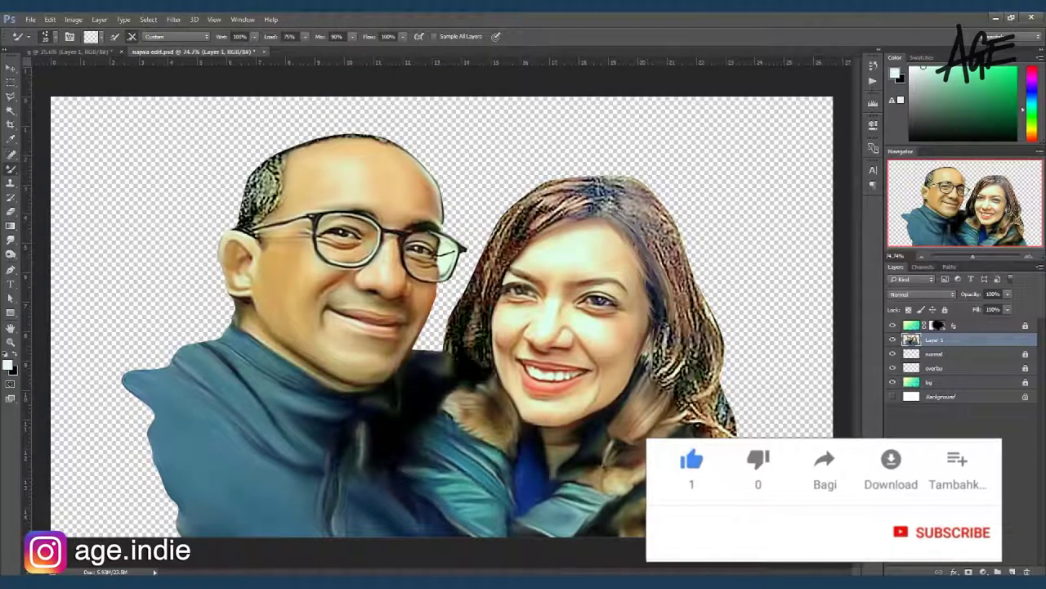
# Step: Blend the woman's hair on the right, top and left of her face into smooth strands
pyautogui.moveTo(670, 213); pyautogui.dragTo(671, 311)
pyautogui.moveTo(694, 245)
pyautogui.mouseDown()
pyautogui.moveTo(695, 323)
pyautogui.moveTo(666, 376)
pyautogui.mouseUp()
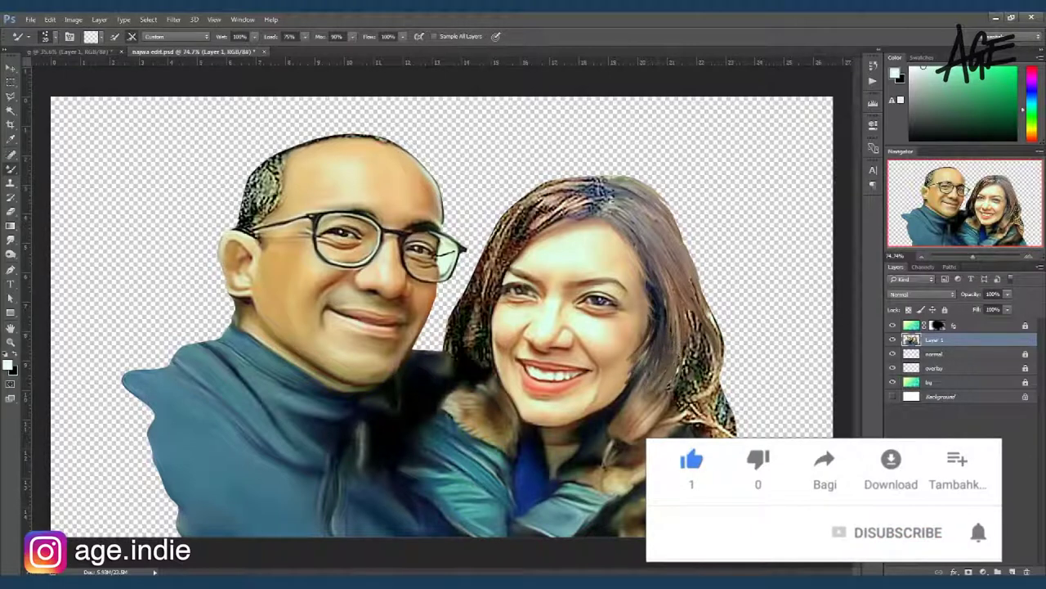
pyautogui.moveTo(682, 314)
pyautogui.mouseDown()
pyautogui.moveTo(682, 396)
pyautogui.moveTo(703, 405)
pyautogui.mouseUp()
pyautogui.moveTo(683, 352); pyautogui.dragTo(707, 430)
pyautogui.moveTo(687, 388); pyautogui.dragTo(711, 429)
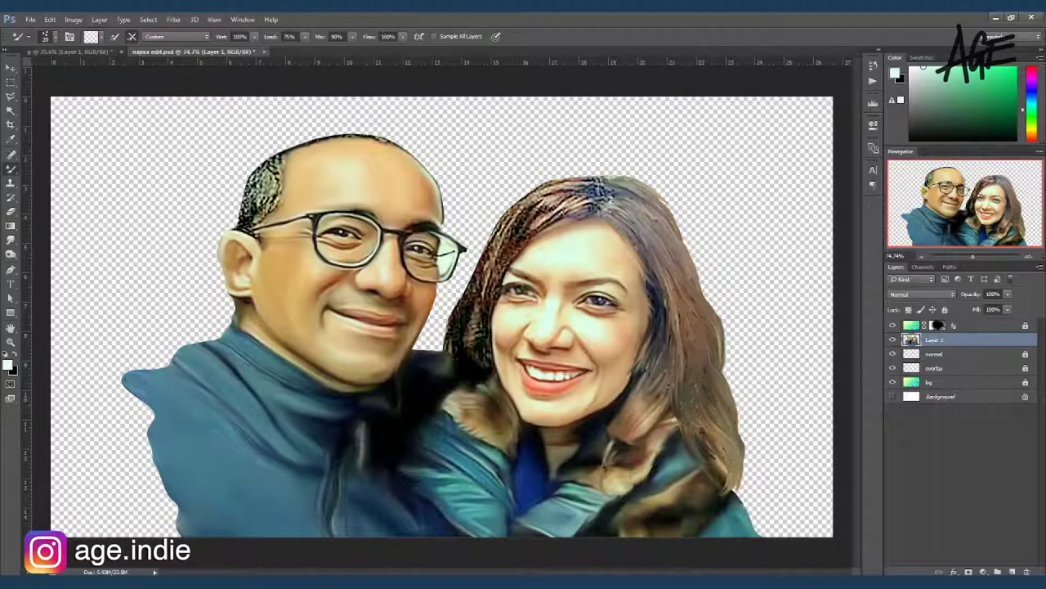
pyautogui.moveTo(573, 182); pyautogui.dragTo(506, 217)
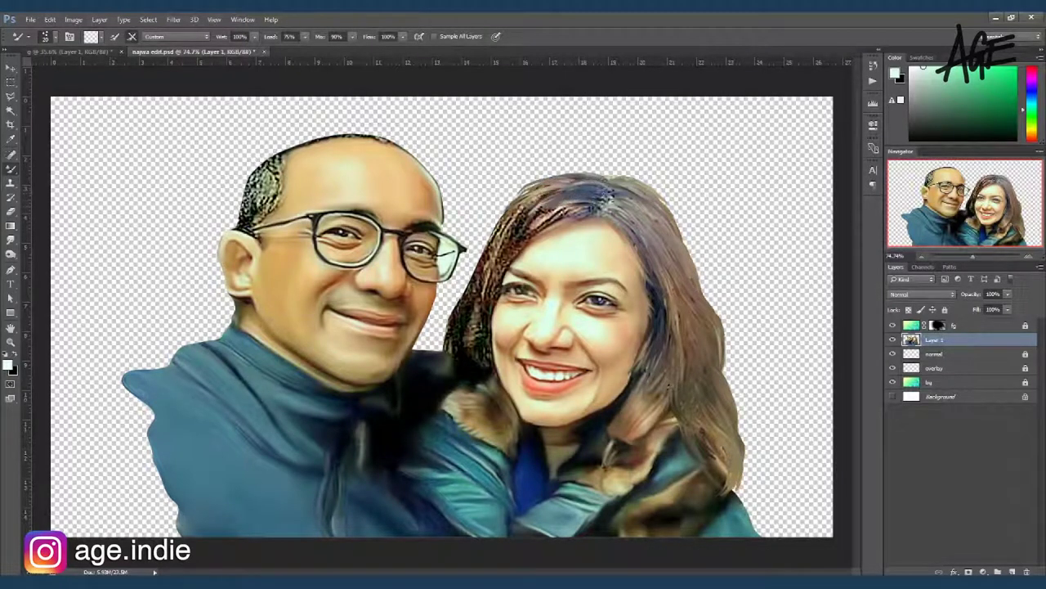
pyautogui.moveTo(494, 242); pyautogui.dragTo(453, 344)
pyautogui.moveTo(479, 298); pyautogui.dragTo(472, 343)
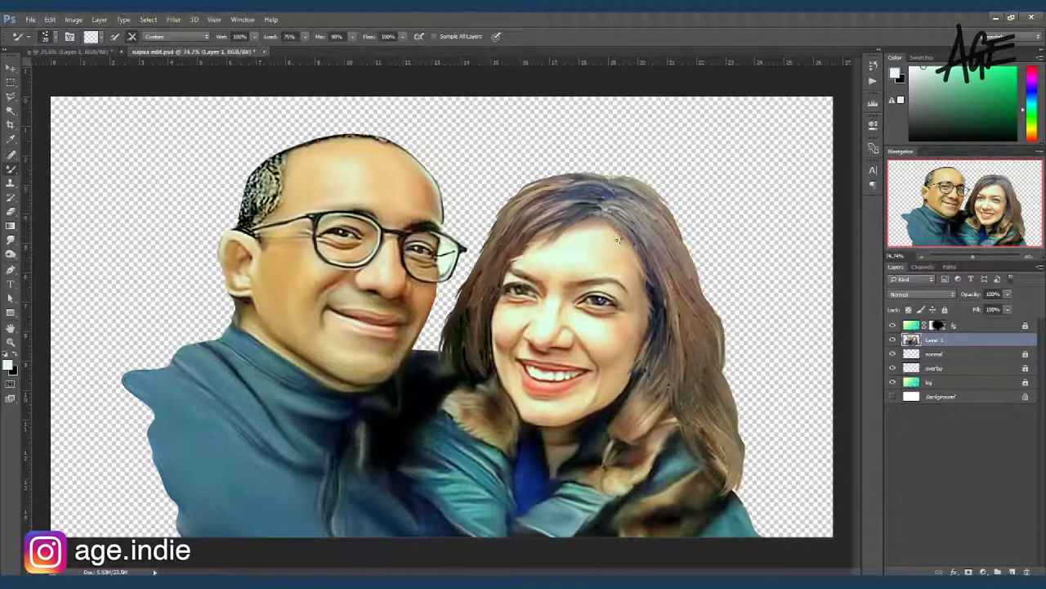
# Step: Blend the man's side hair from ear to crown and darken the temple
pyautogui.scroll(3, 457, 195)
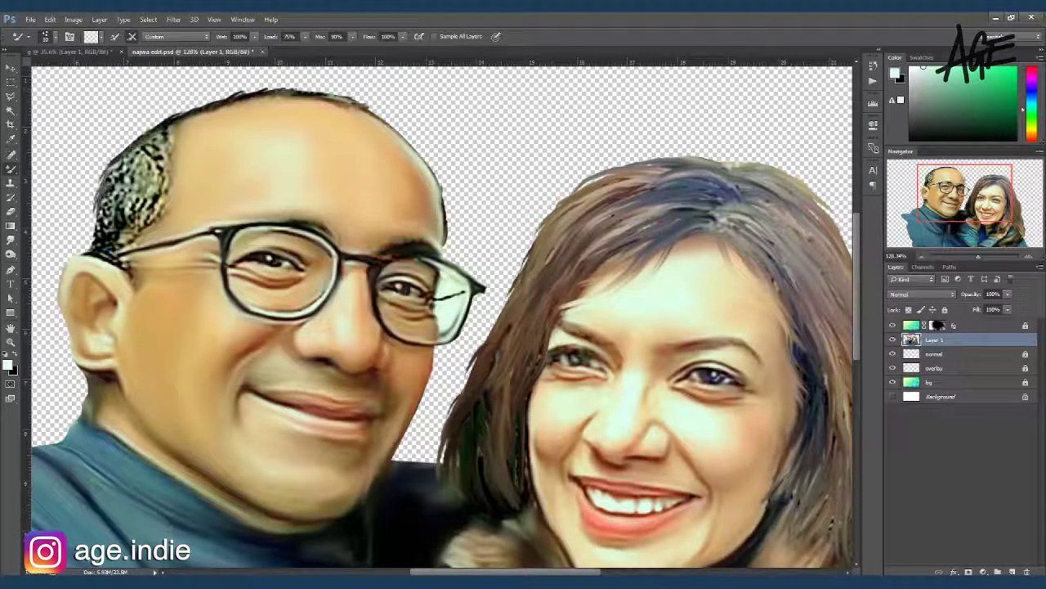
pyautogui.moveTo(139, 198)
pyautogui.mouseDown()
pyautogui.moveTo(141, 163)
pyautogui.moveTo(122, 188)
pyautogui.moveTo(135, 192)
pyautogui.mouseUp()
pyautogui.moveTo(126, 243); pyautogui.dragTo(175, 139)
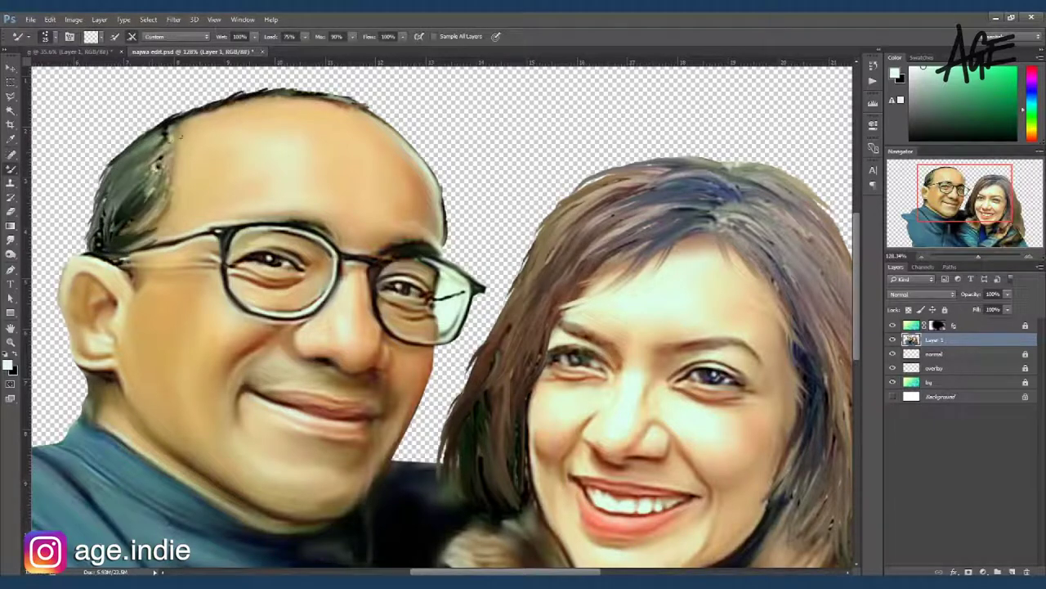
pyautogui.moveTo(164, 176); pyautogui.dragTo(122, 200)
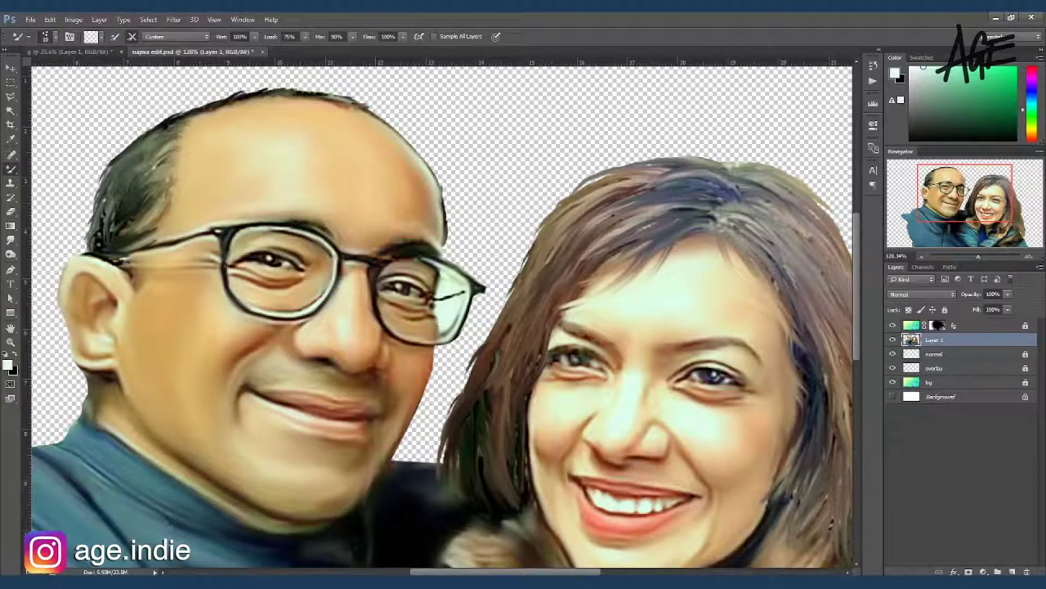
pyautogui.hotkey('ctrl', '0')
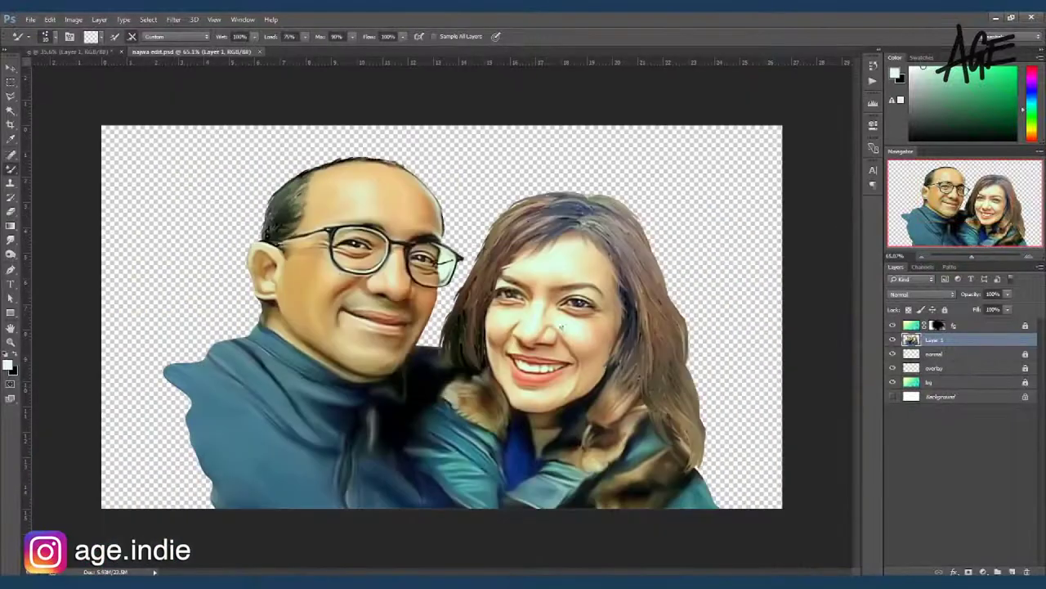
pyautogui.press('o')
pyautogui.scroll(1, 561, 327)
pyautogui.scroll(2, 561, 327)
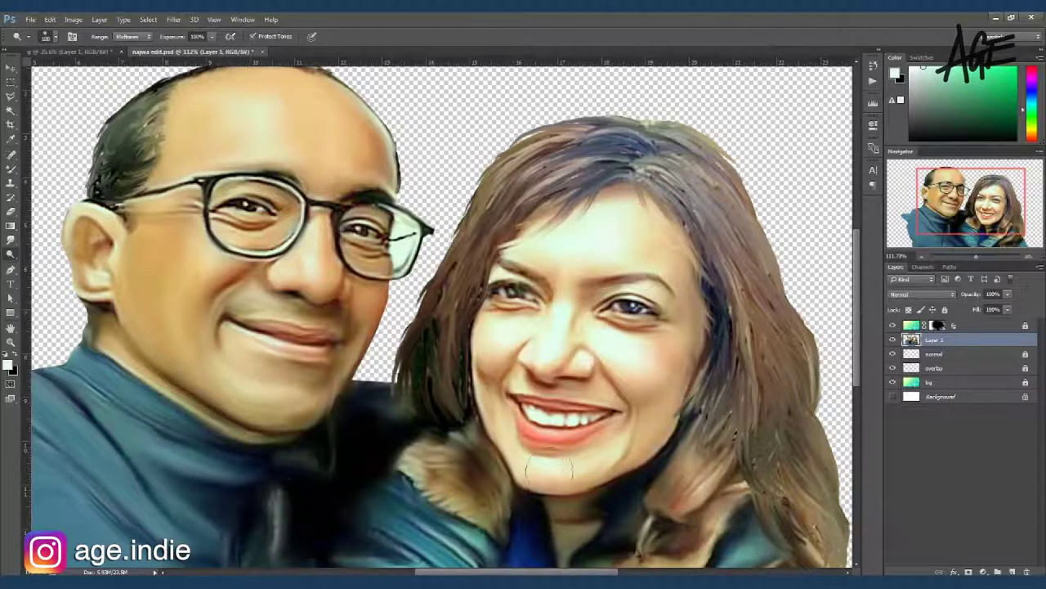
# Step: Dodge the man's forehead, under-eye areas and left cheek lighter
pyautogui.moveTo(248, 103); pyautogui.dragTo(323, 139)
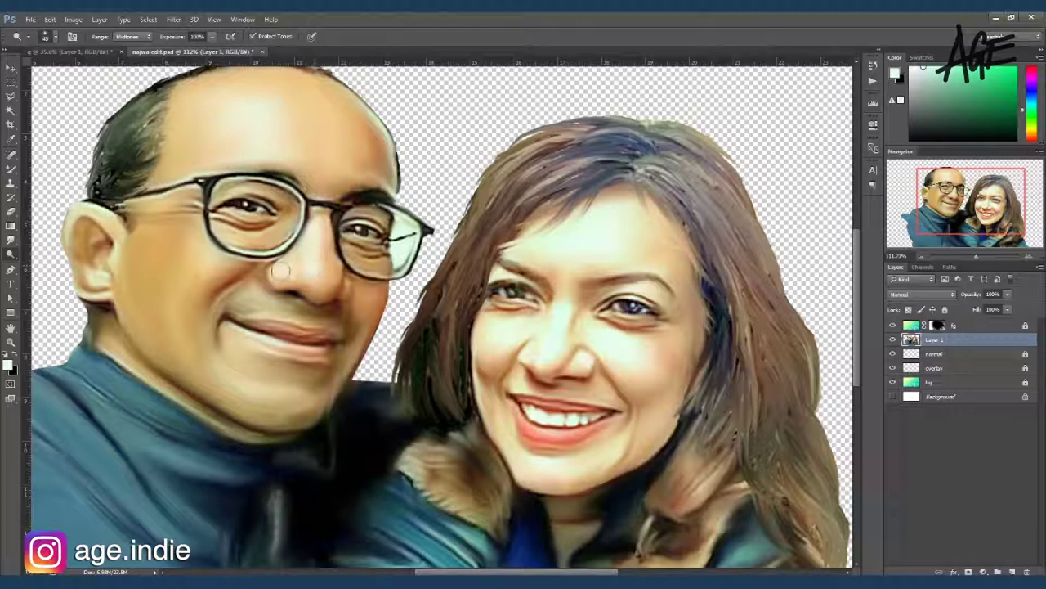
pyautogui.moveTo(362, 244); pyautogui.dragTo(196, 237)
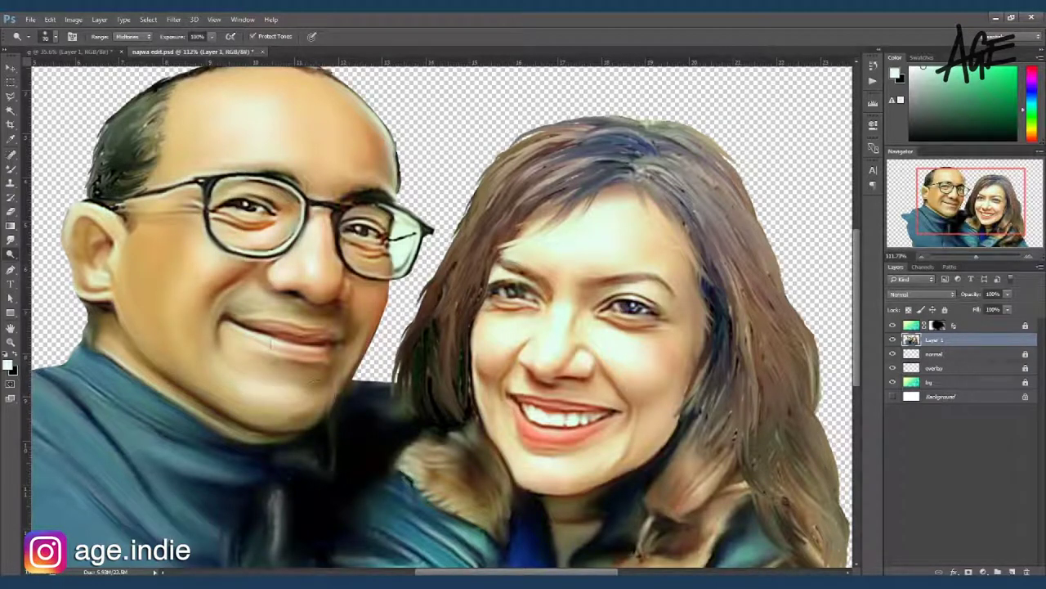
pyautogui.moveTo(168, 335); pyautogui.dragTo(115, 384)
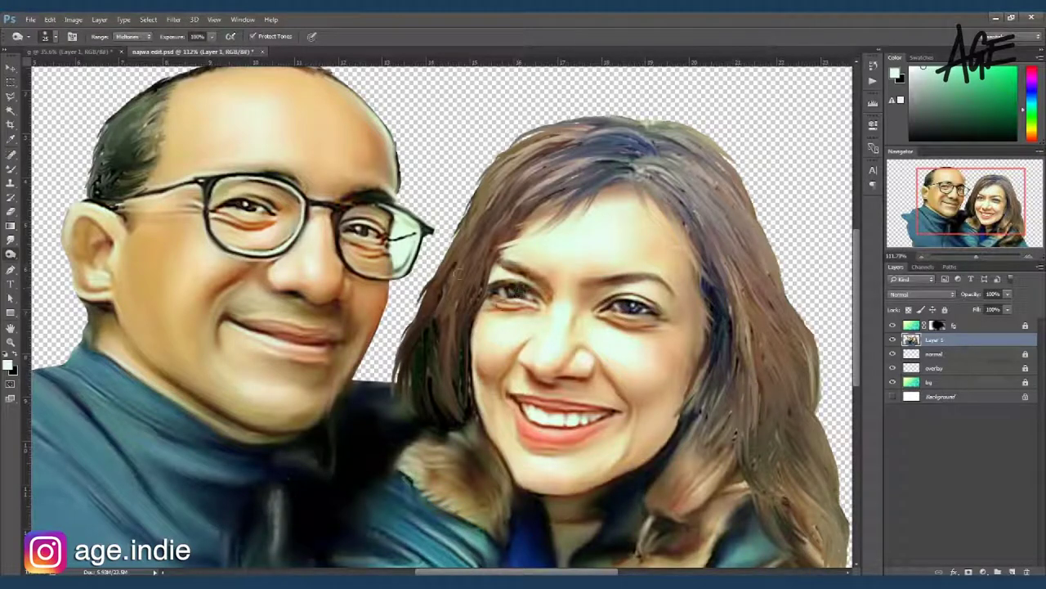
# Step: Lighten the woman's right-side hair and burn her left-side hair darker
pyautogui.scroll(-3, 442, 316)
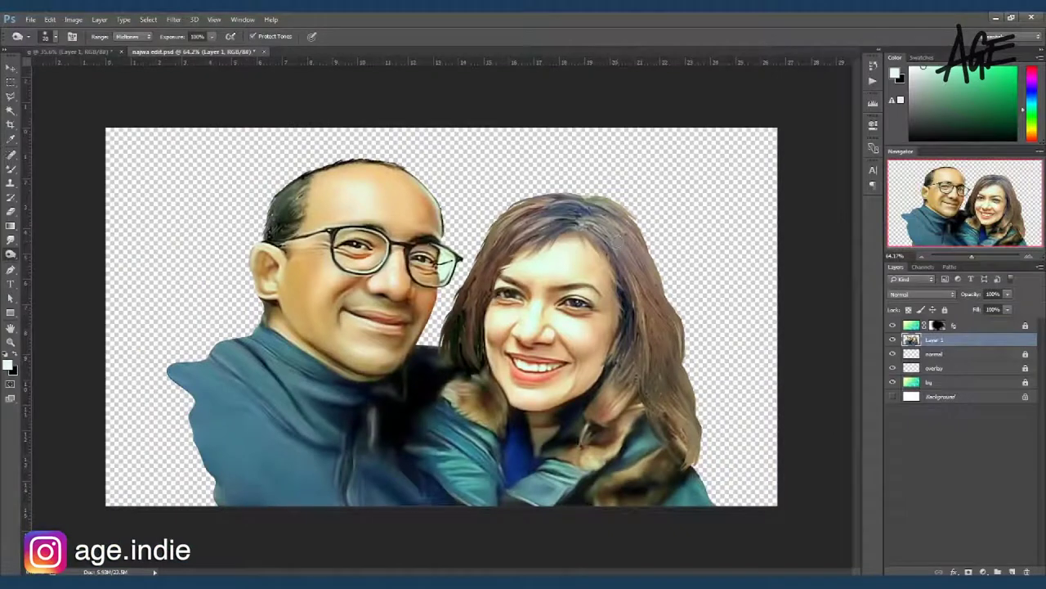
pyautogui.moveTo(601, 221)
pyautogui.mouseDown()
pyautogui.moveTo(618, 233)
pyautogui.moveTo(638, 295)
pyautogui.moveTo(630, 254)
pyautogui.moveTo(682, 425)
pyautogui.mouseUp()
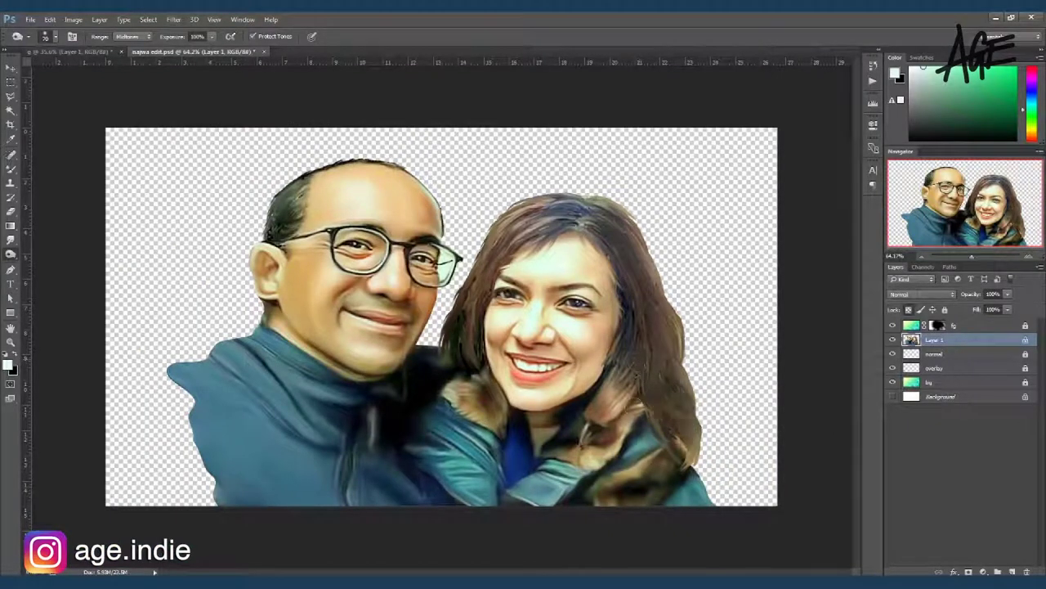
pyautogui.moveTo(503, 237)
pyautogui.mouseDown()
pyautogui.moveTo(564, 209)
pyautogui.moveTo(474, 327)
pyautogui.mouseUp()
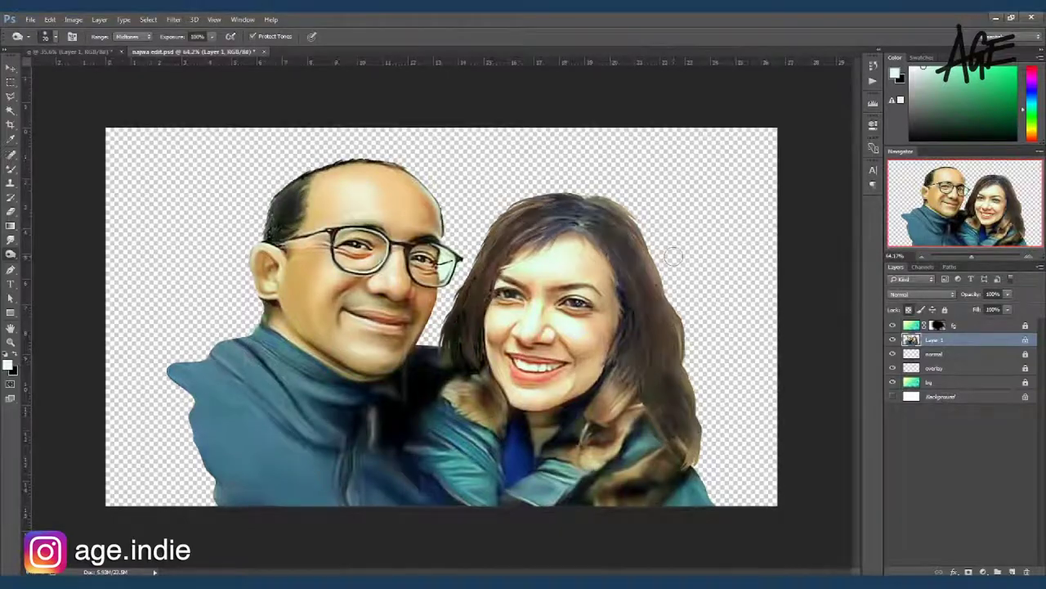
pyautogui.scroll(2, 605, 302)
pyautogui.scroll(3, 572, 327)
pyautogui.scroll(-5, 556, 335)
pyautogui.scroll(4, 536, 352)
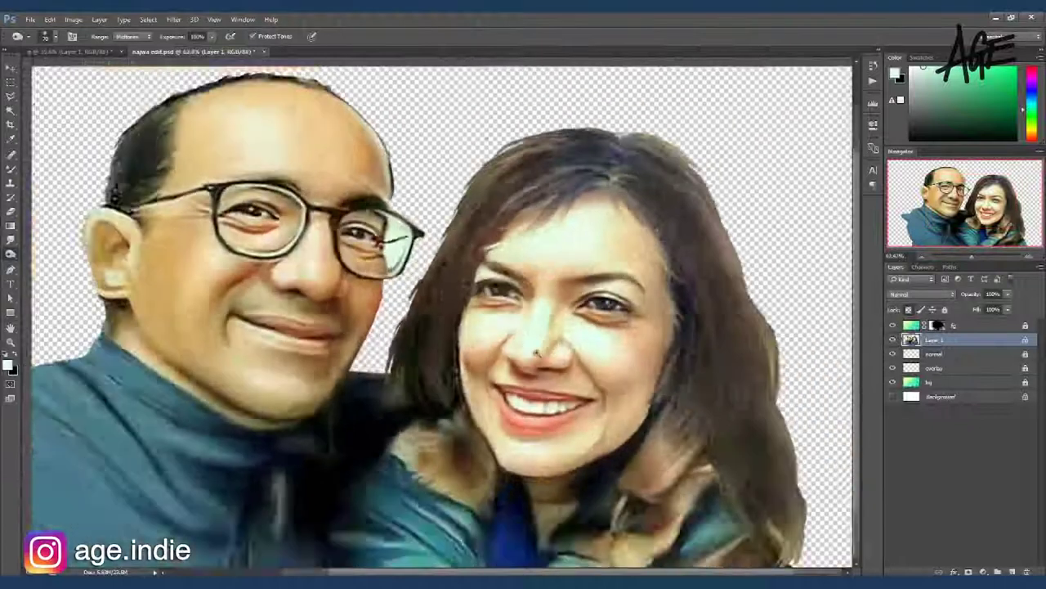
pyautogui.scroll(-1, 536, 352)
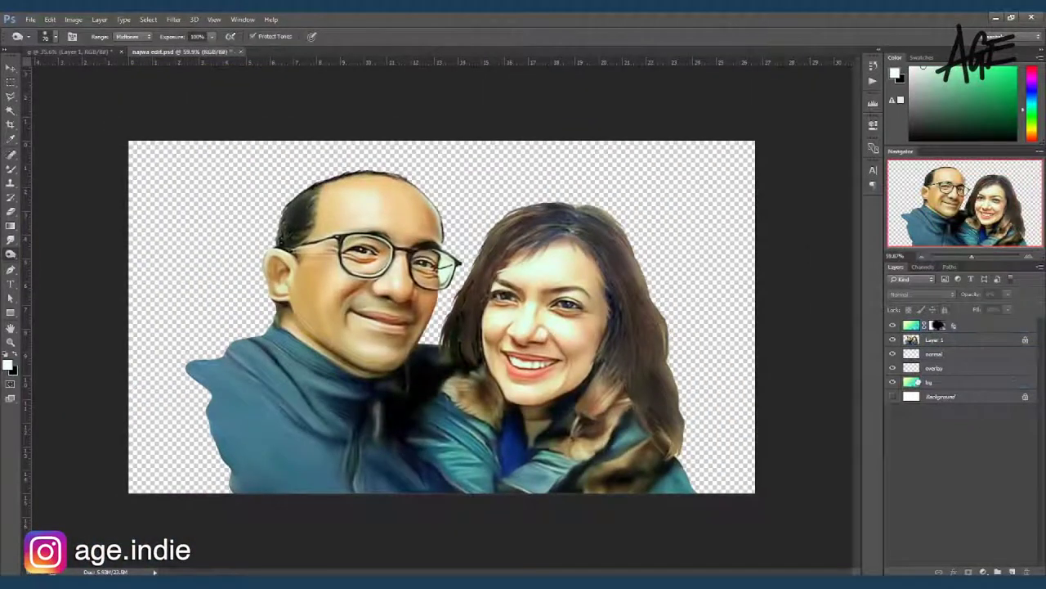
# Step: Turn on the white background layer and set the bokeh layer to 33% opacity
pyautogui.click(893, 396)
pyautogui.click(996, 293)
pyautogui.moveTo(986, 309); pyautogui.dragTo(1006, 311)
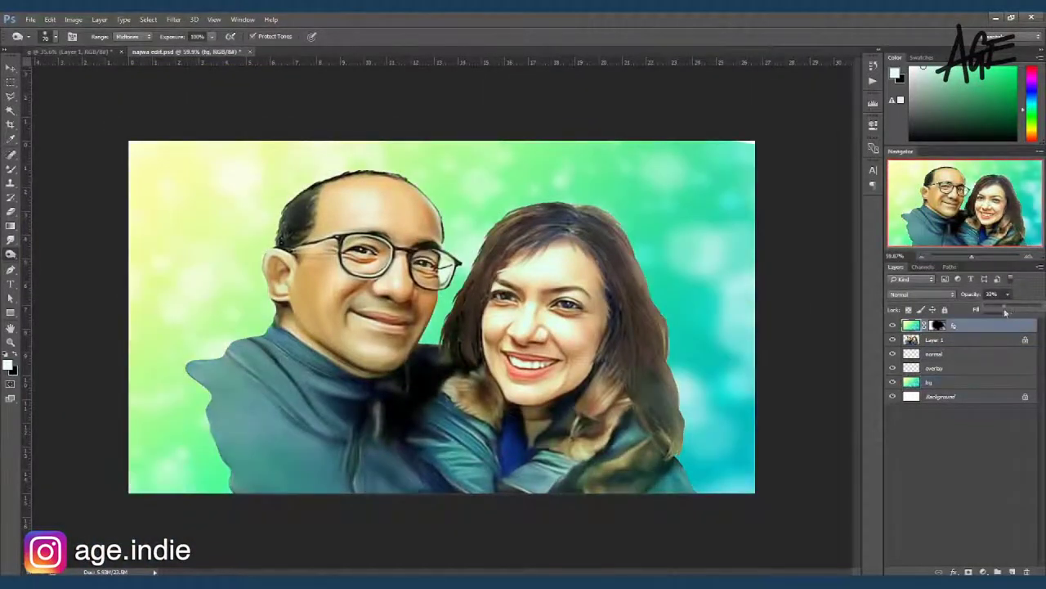
# Step: Darken the portrait layer with a Curves adjustment and apply Vibrance
pyautogui.click(961, 340)
pyautogui.hotkey('ctrl', 'm')
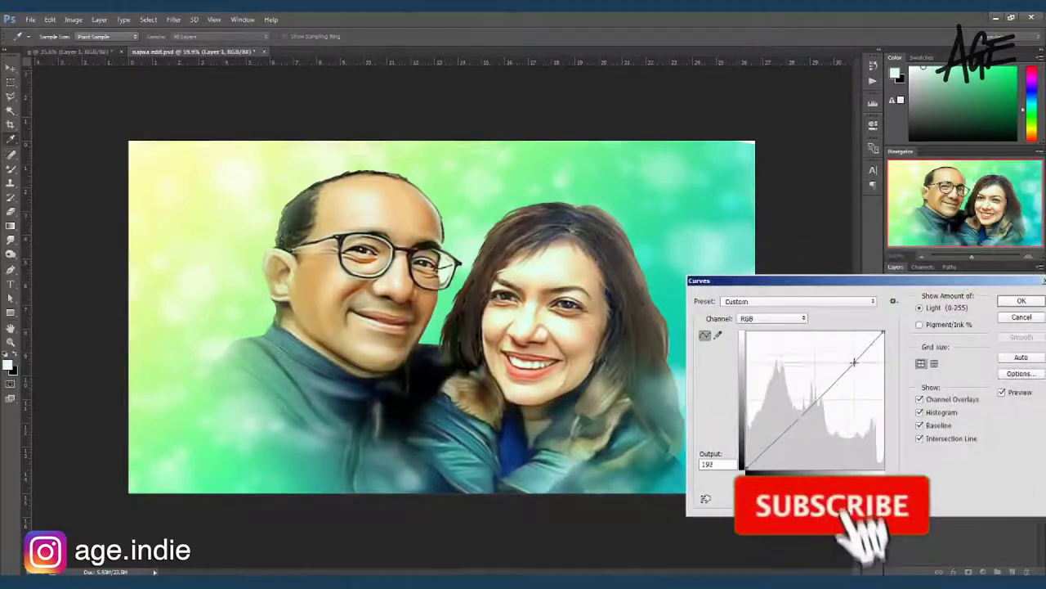
pyautogui.moveTo(853, 362); pyautogui.dragTo(857, 366)
pyautogui.click(784, 433)
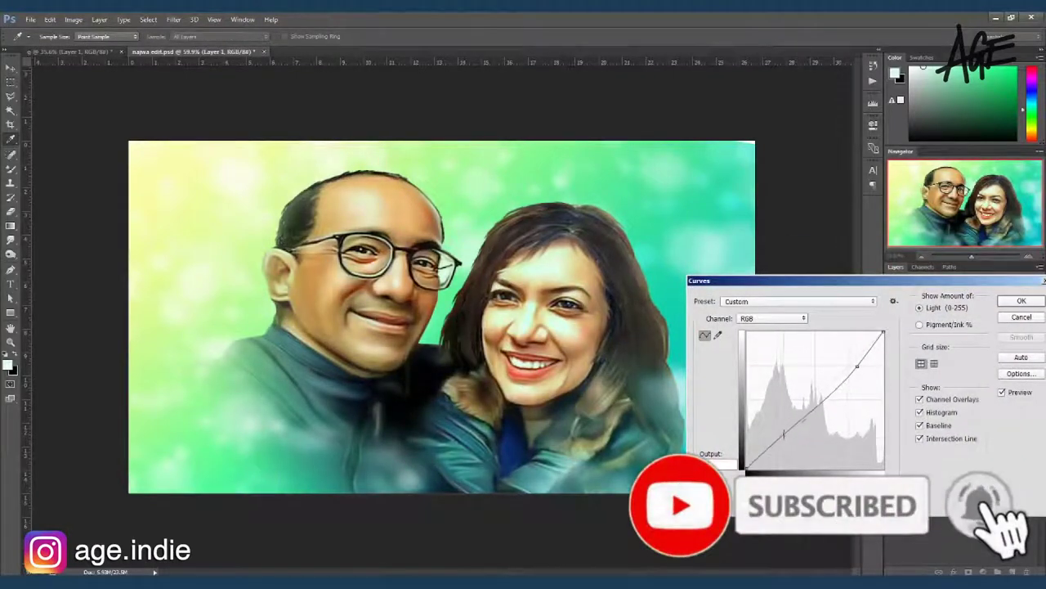
pyautogui.press('Return')
pyautogui.click(72, 19)
pyautogui.click(229, 92)
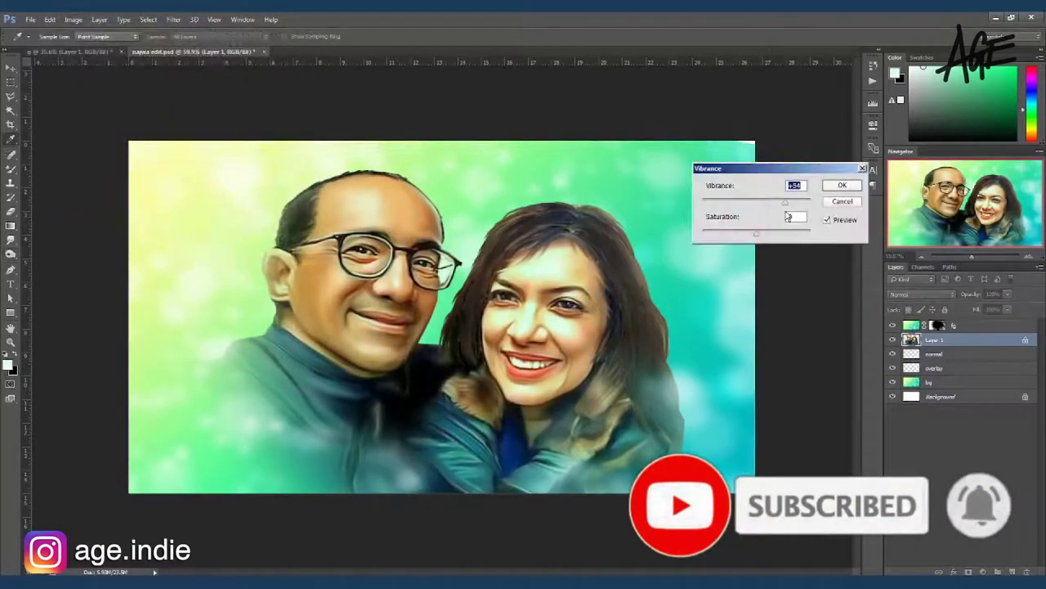
pyautogui.press('Return')
# Step: Paint a soft white glow around the woman's hair on the 'normal' layer with a 500 brush
pyautogui.click(914, 354)
pyautogui.press('b')
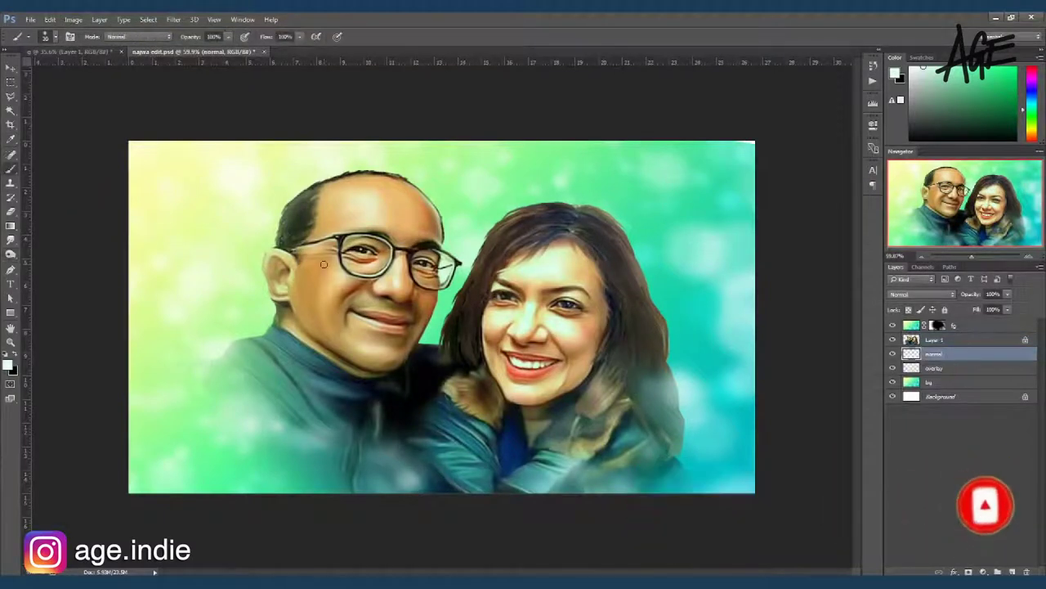
pyautogui.press(']')
pyautogui.press(']')
pyautogui.press(']')
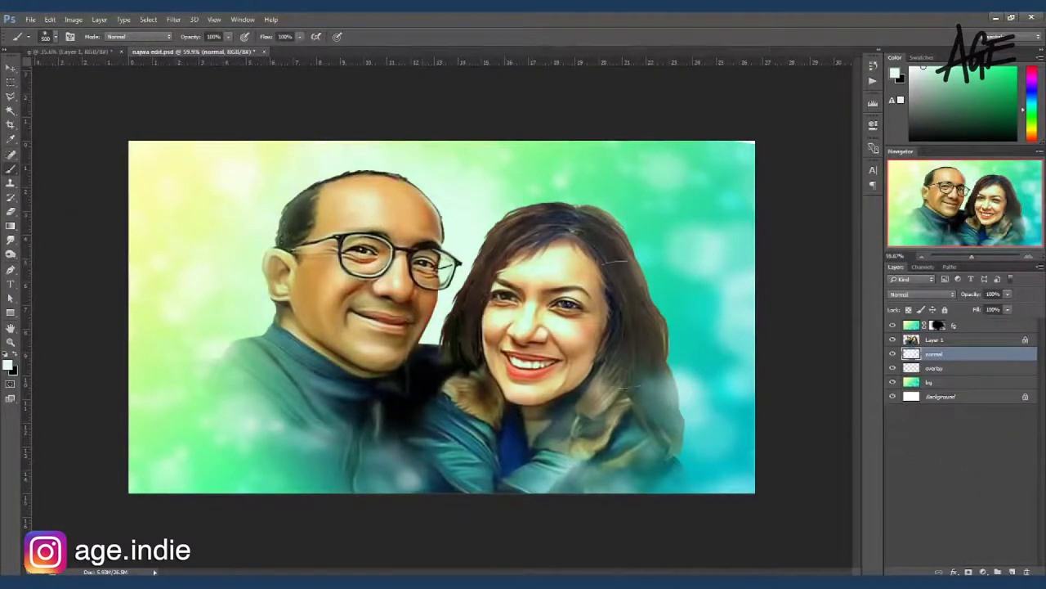
pyautogui.moveTo(666, 302); pyautogui.dragTo(572, 196)
pyautogui.click(692, 349)
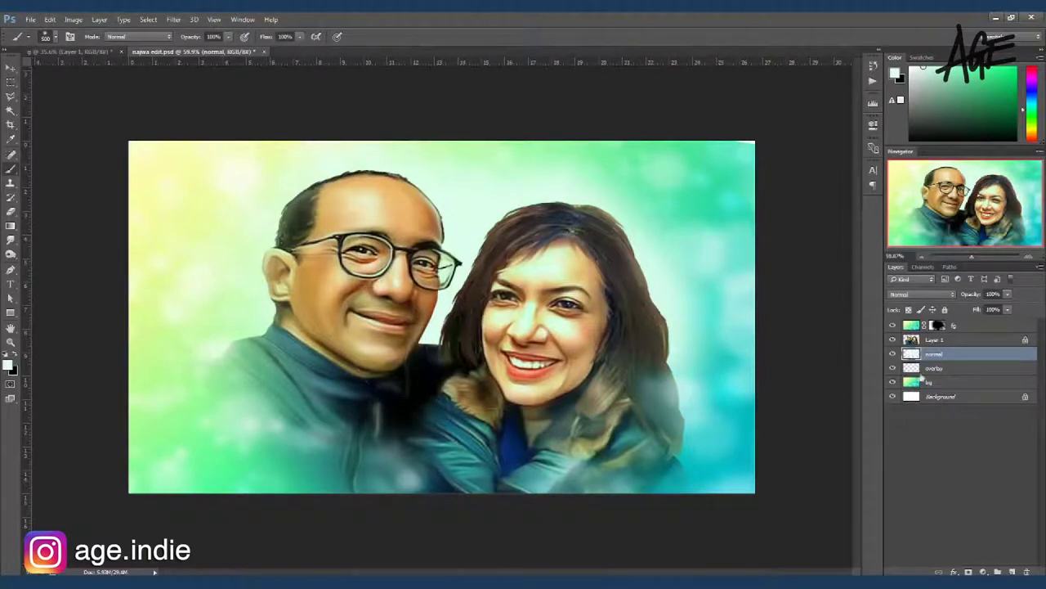
# Step: Mask the 'normal' layer, add an Overlay layer, and set a 300 white brush at 43% opacity
pyautogui.click(969, 571)
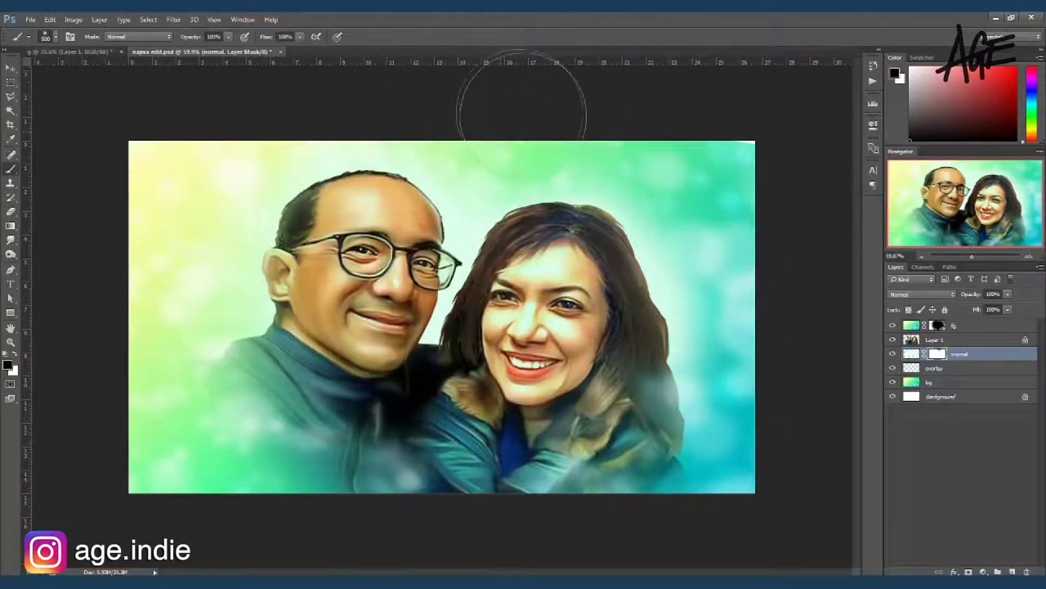
pyautogui.click(998, 572)
pyautogui.press('x')
pyautogui.click(922, 293)
pyautogui.click(916, 401)
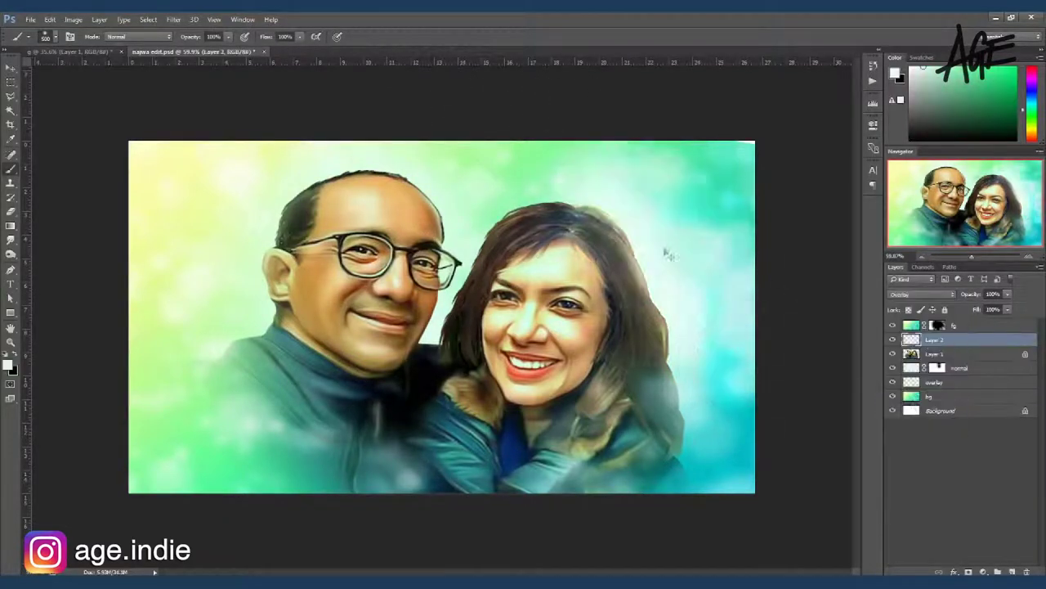
pyautogui.press('[')
pyautogui.press('[')
pyautogui.press('4')
pyautogui.press('3')
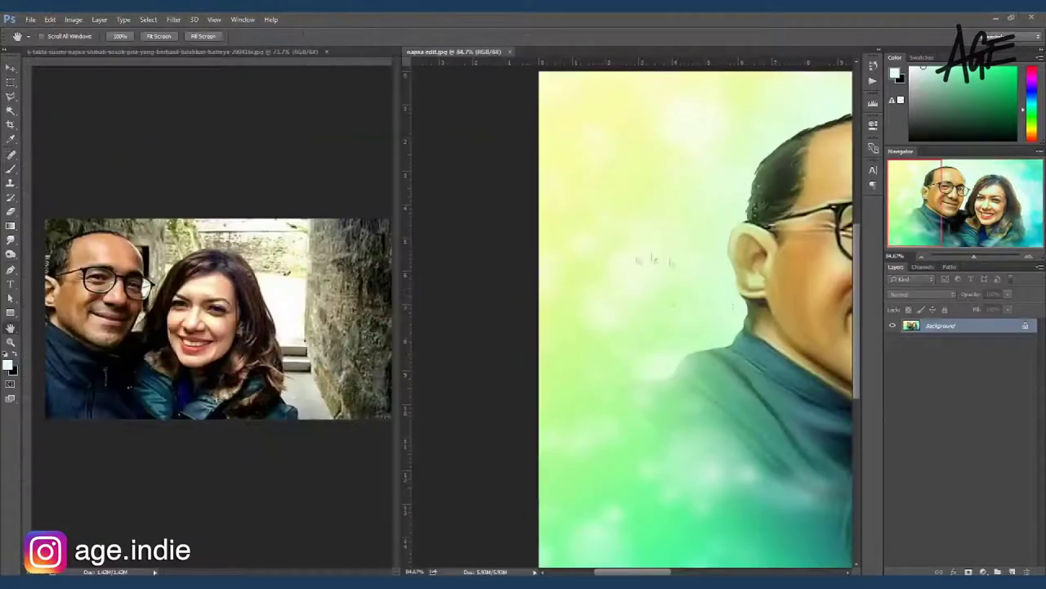
# Step: Pan and zoom the painting to frame the couple's faces beside the original selfie
pyautogui.moveTo(763, 319); pyautogui.dragTo(495, 310)
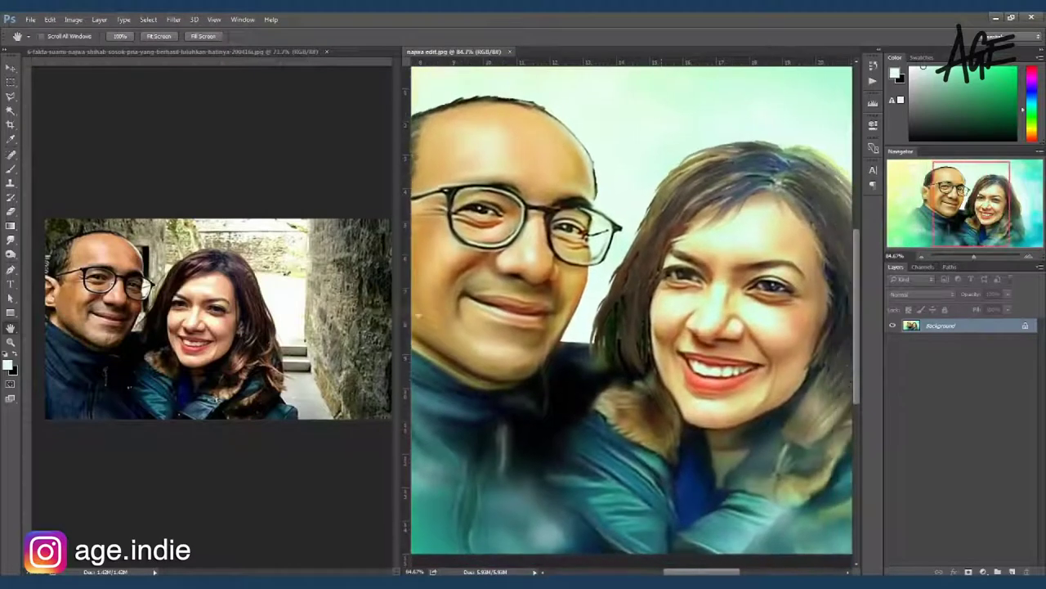
pyautogui.scroll(-3, 646, 381)
pyautogui.scroll(-2, 630, 376)
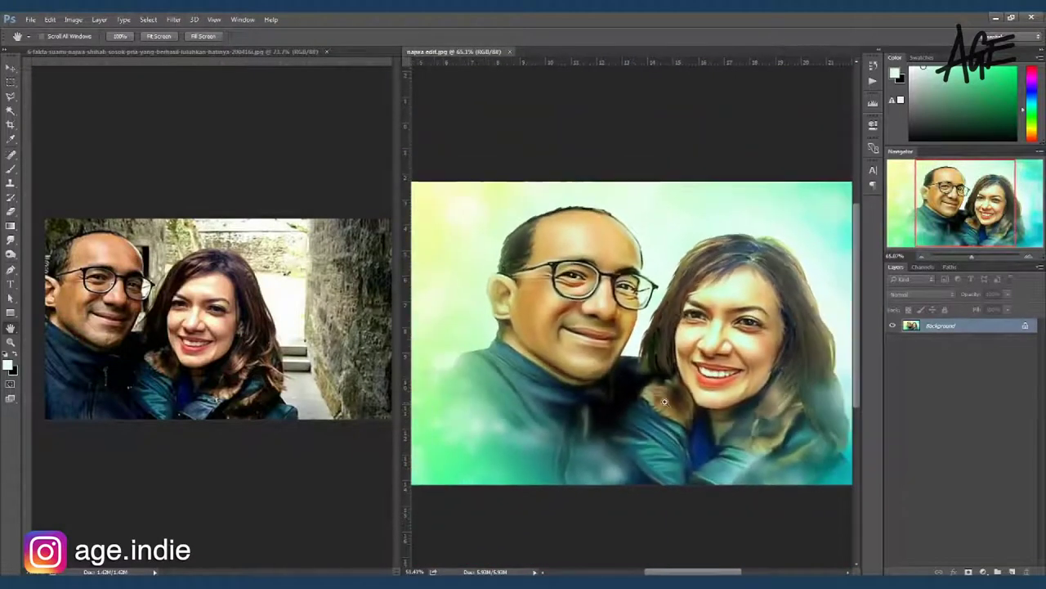
pyautogui.scroll(-2, 719, 409)
pyautogui.scroll(-1, 721, 411)
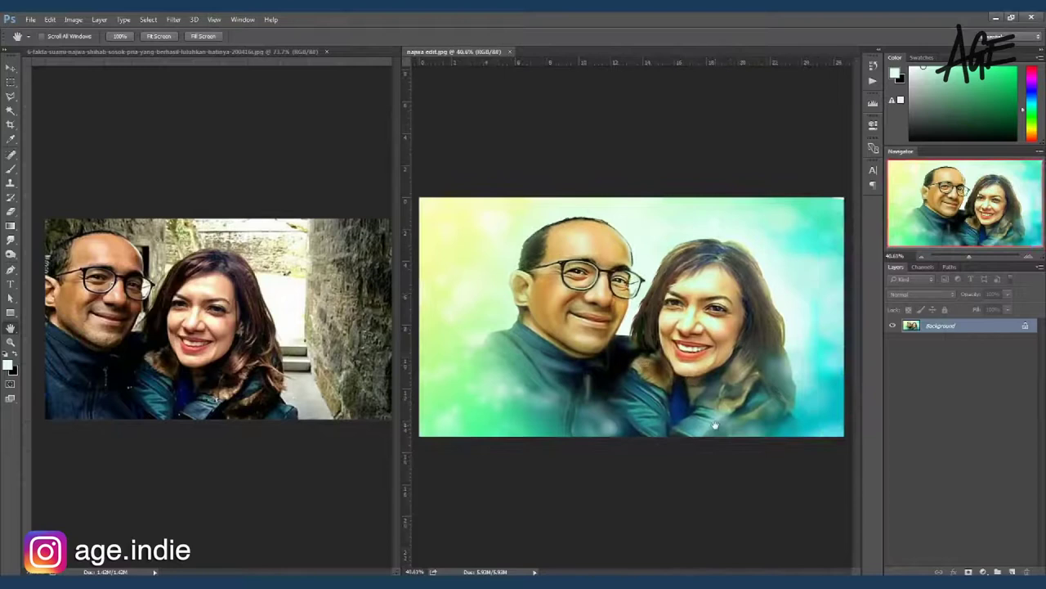
pyautogui.scroll(5, 715, 423)
pyautogui.scroll(-1, 715, 404)
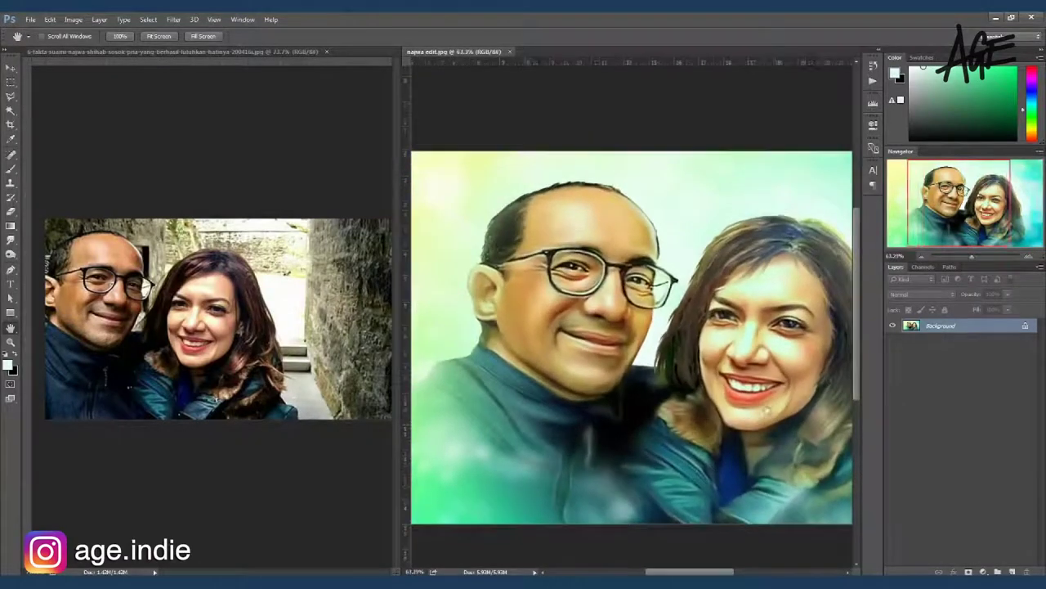
pyautogui.scroll(-1, 715, 400)
pyautogui.moveTo(715, 401); pyautogui.dragTo(717, 389)
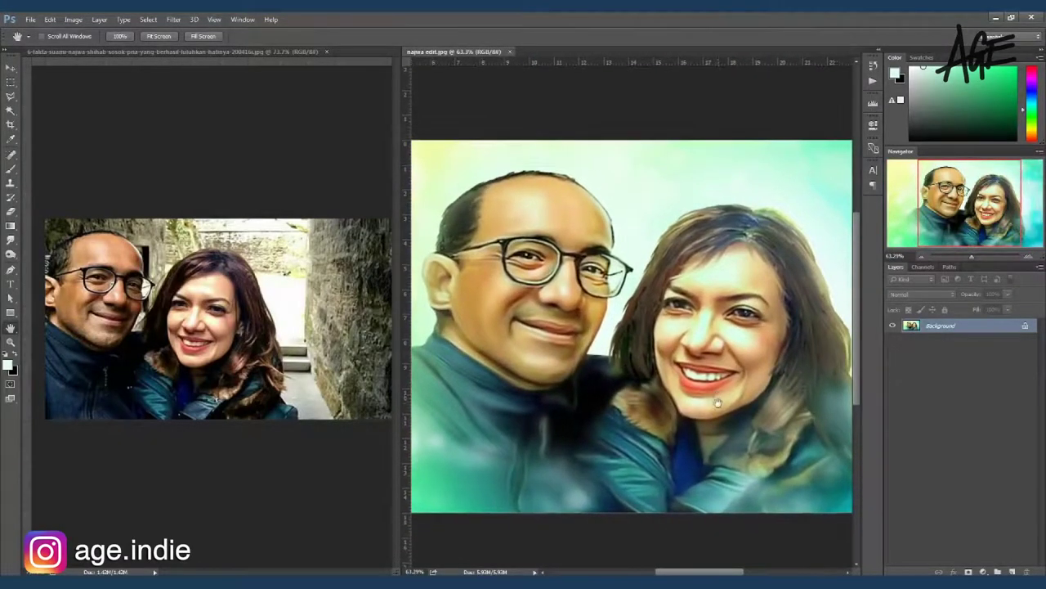